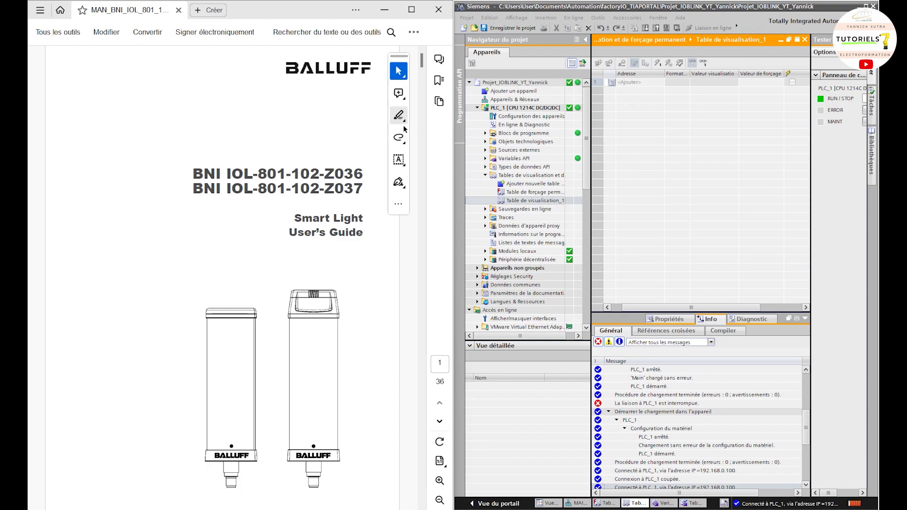
# - Open the device view of MAITRE_IO_LINK from the project's network view and check its modules' input and output addresses
pyautogui.click(520, 100)
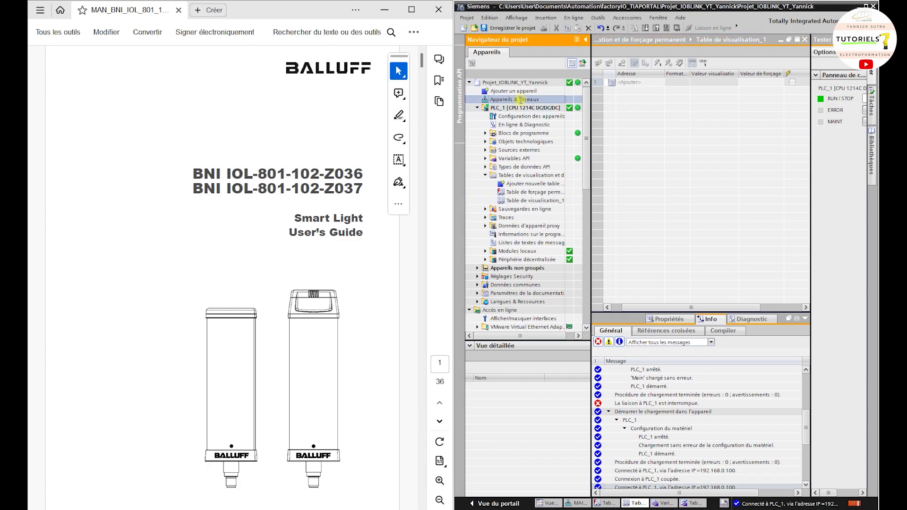
pyautogui.doubleClick(487, 99)
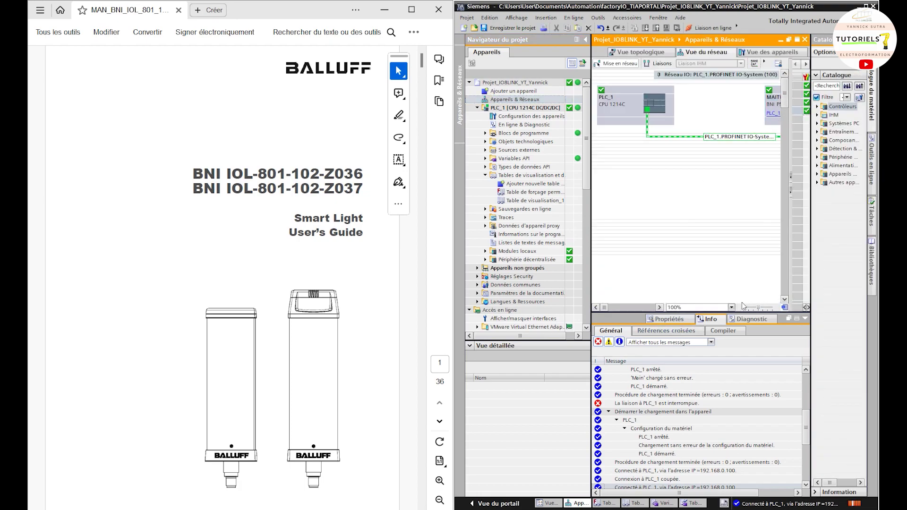
pyautogui.click(780, 103)
pyautogui.click(866, 6)
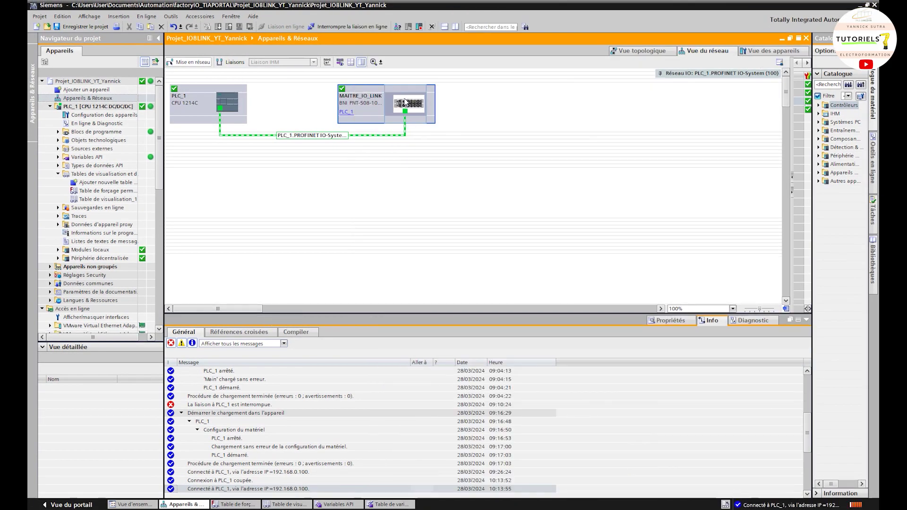
pyautogui.doubleClick(405, 102)
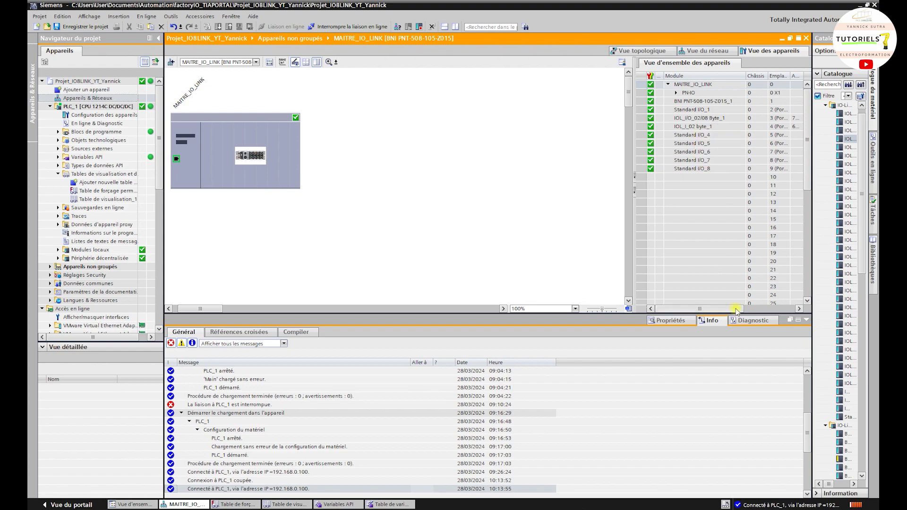
pyautogui.moveTo(735, 312); pyautogui.dragTo(746, 314)
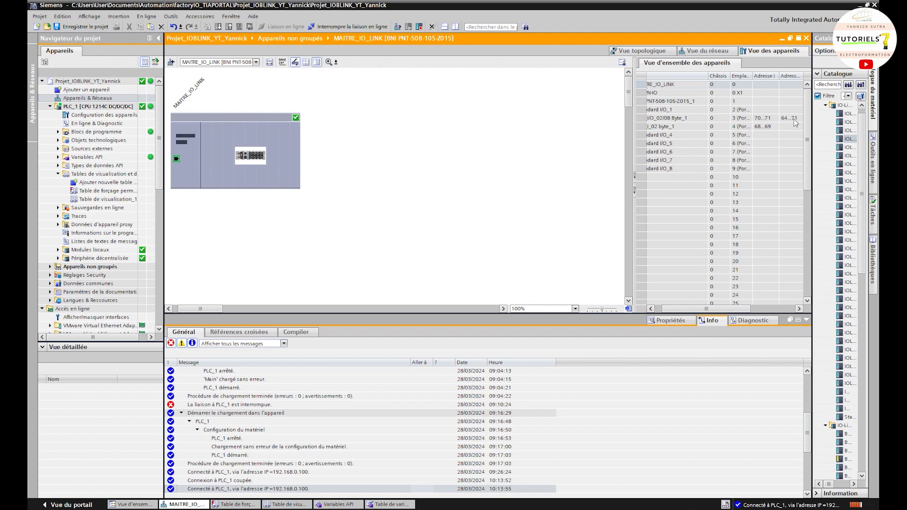
# - Add the addresses %IB70 and %QB64 to the watch table Table de visualisation_1
pyautogui.click(118, 200)
pyautogui.doubleClick(118, 200)
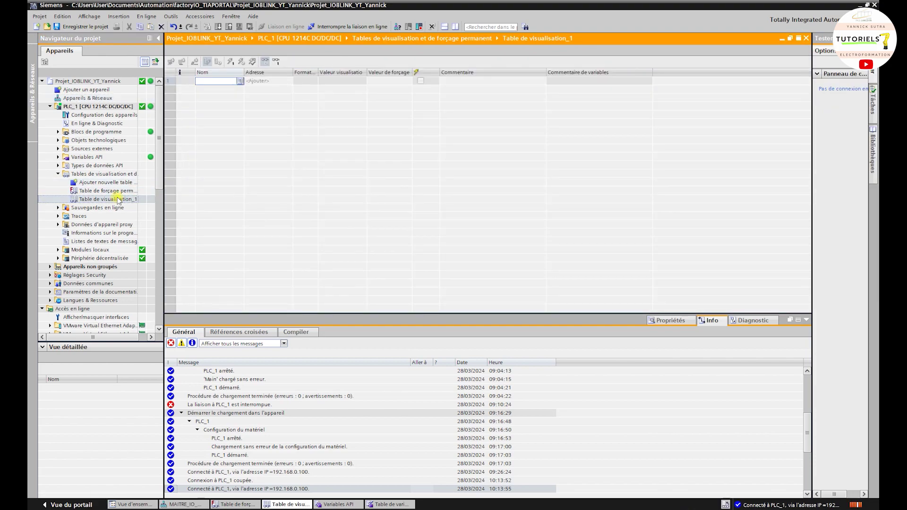
pyautogui.click(206, 82)
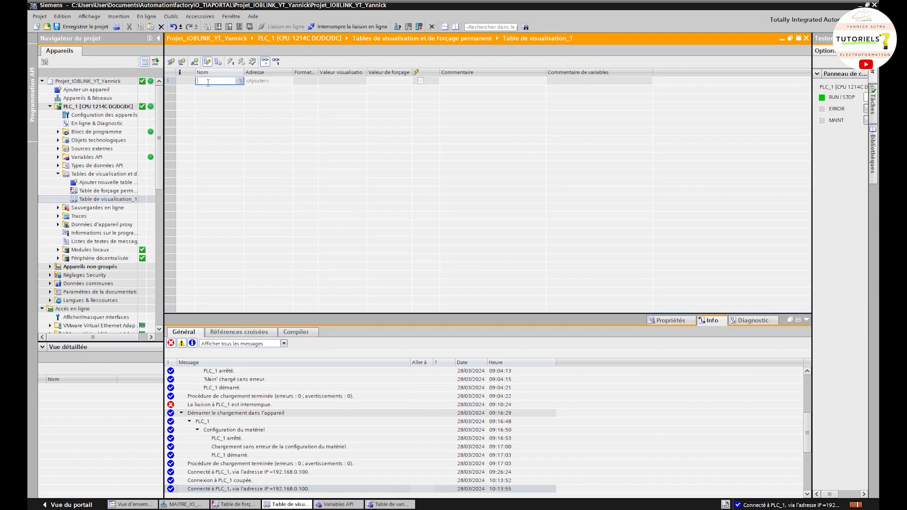
pyautogui.write('%IB70')
pyautogui.press('Return')
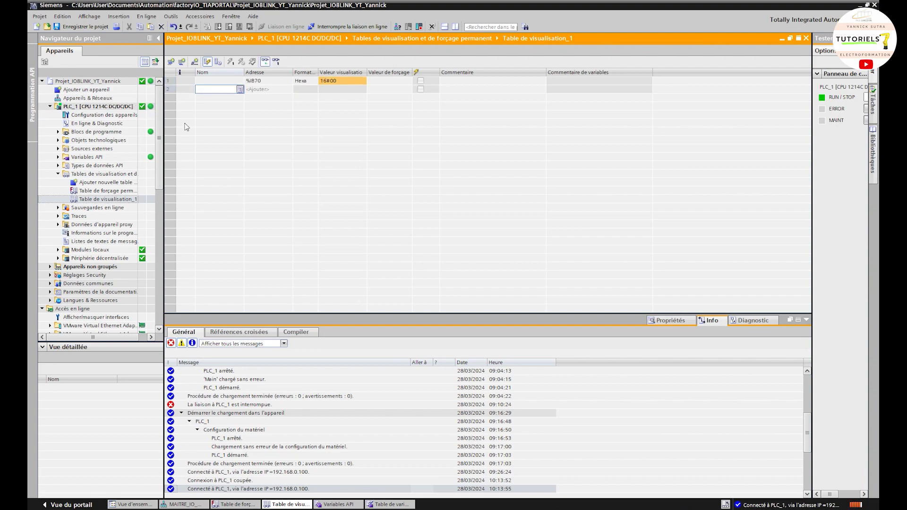
pyautogui.click(258, 89)
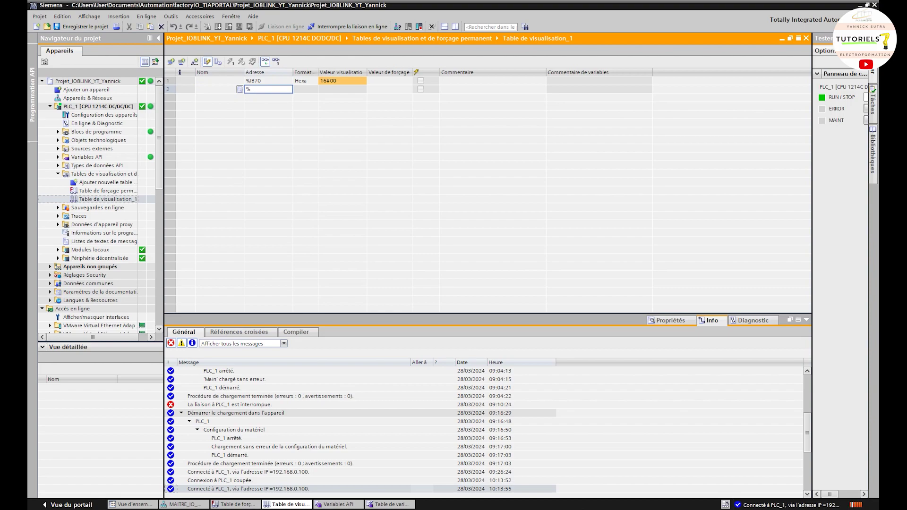
pyautogui.press('Return')
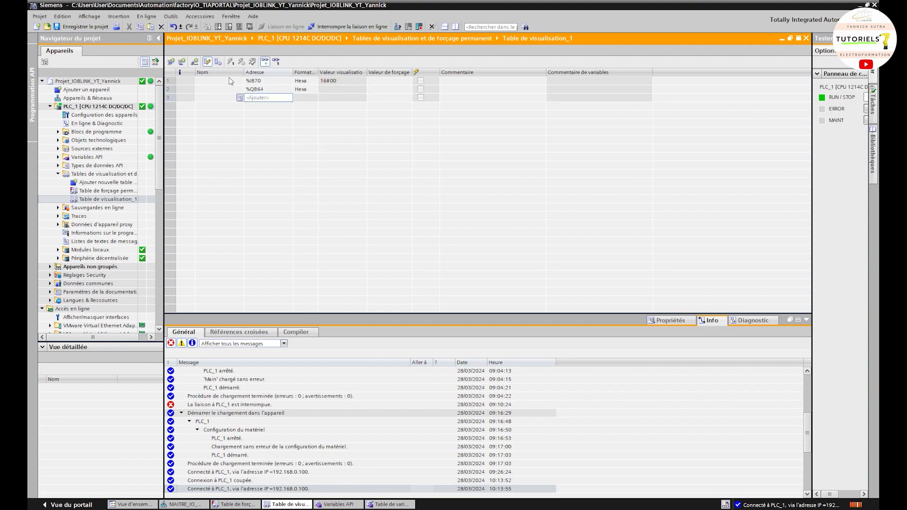
# - Extend the output byte addresses from %QB64 down through %QB71, removing the surplus %QB72 row
pyautogui.click(283, 91)
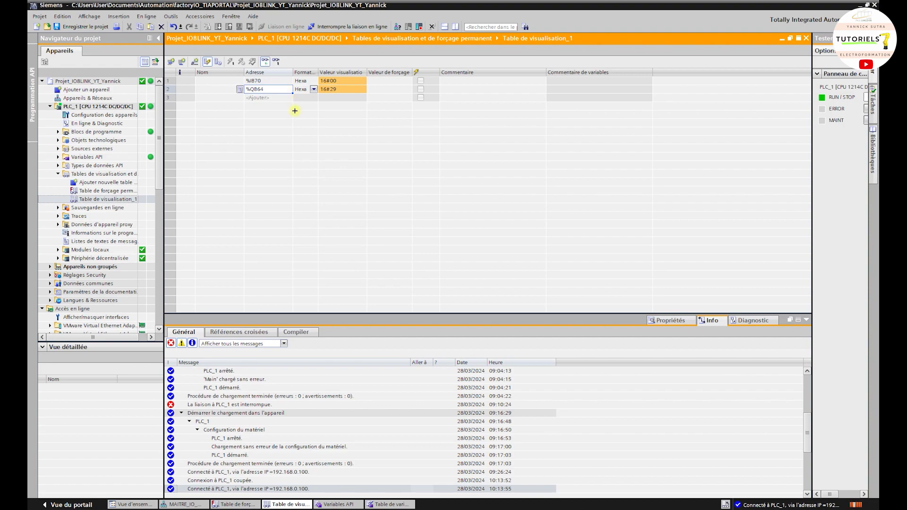
pyautogui.moveTo(295, 111); pyautogui.dragTo(290, 158)
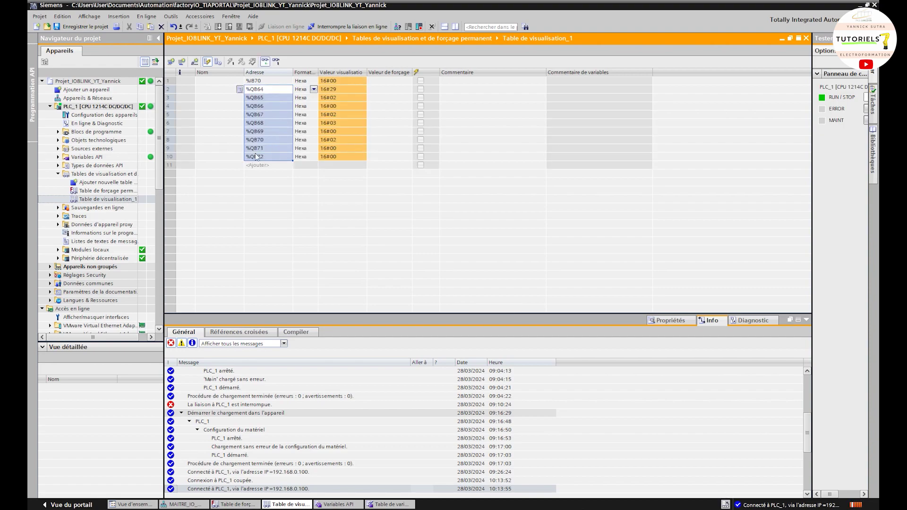
pyautogui.click(170, 157)
pyautogui.press('Delete')
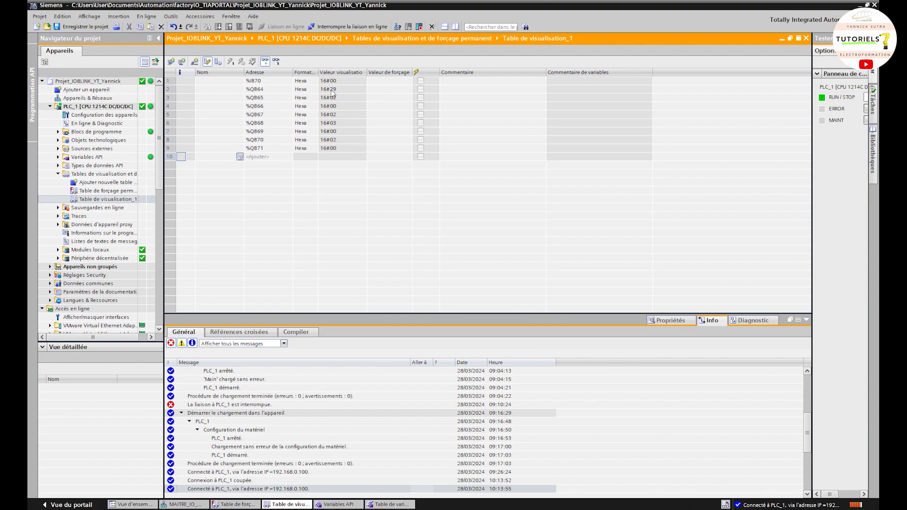
# - Set the display format of output bytes %QB64 through %QB71 to Bin
pyautogui.click(301, 89)
pyautogui.click(314, 90)
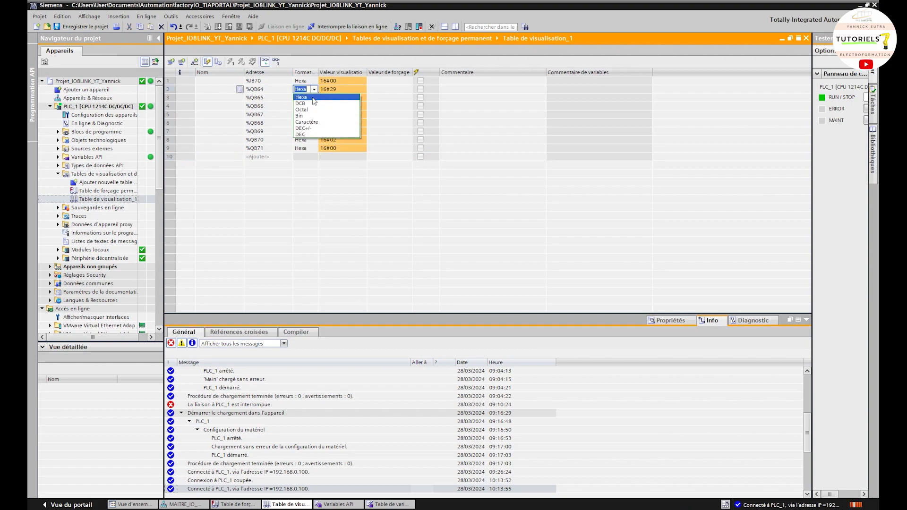
pyautogui.click(311, 118)
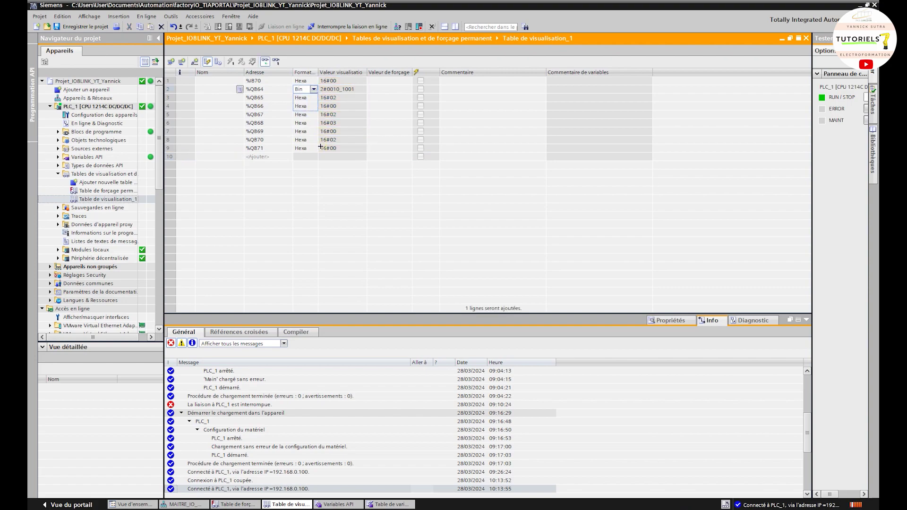
pyautogui.moveTo(321, 147); pyautogui.dragTo(321, 151)
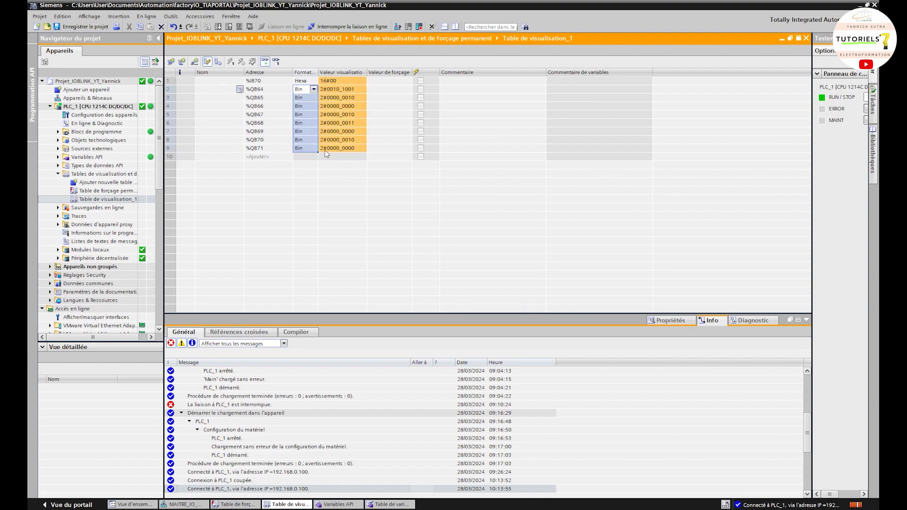
pyautogui.doubleClick(379, 89)
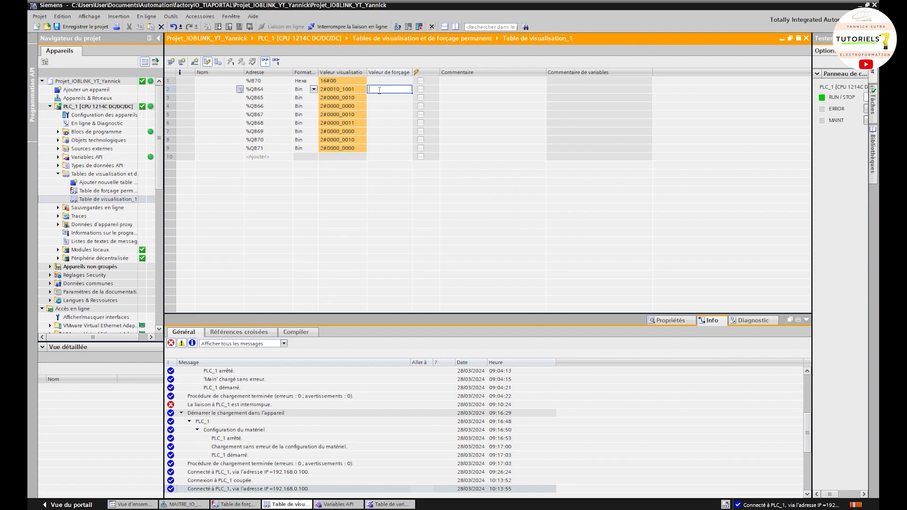
# - Enter the comments Byte0, Byte1 and Byte2 for the addresses %QB64, %QB65 and %QB66
pyautogui.doubleClick(471, 90)
pyautogui.write('Byte0')
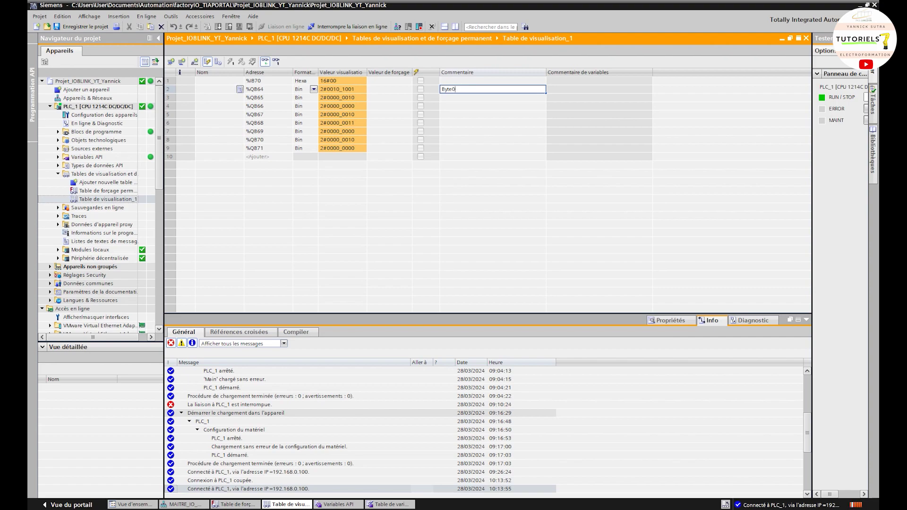
pyautogui.doubleClick(448, 90)
pyautogui.hotkey('ctrl', 'c')
pyautogui.click(455, 97)
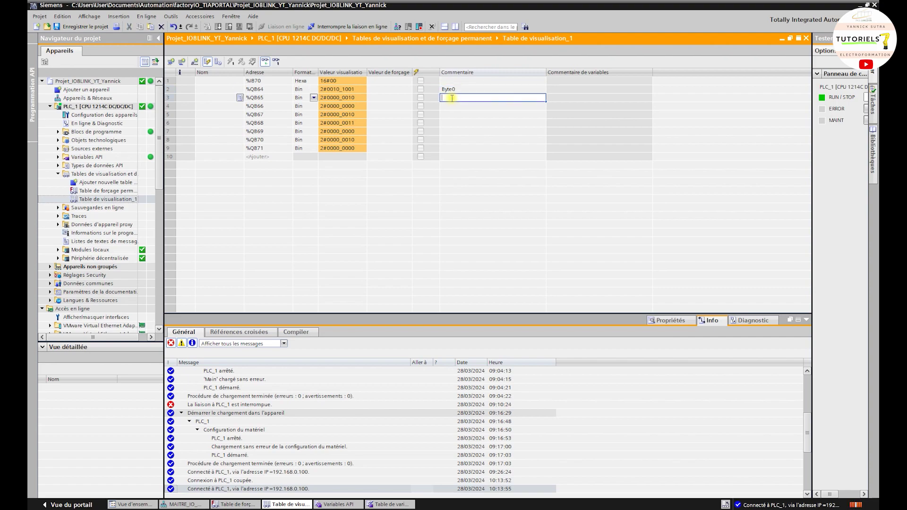
pyautogui.hotkey('ctrl', 'v')
pyautogui.click(461, 105)
pyautogui.hotkey('ctrl', 'v')
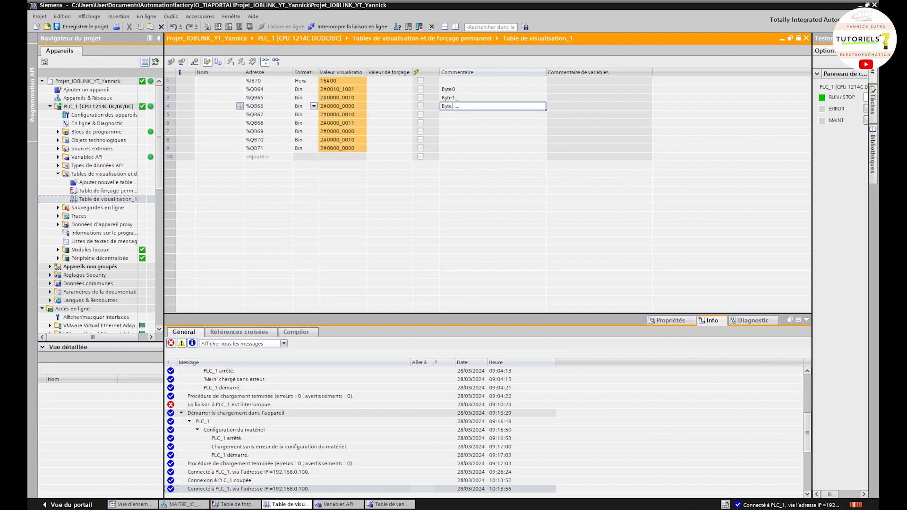
pyautogui.write('2')
pyautogui.press('Return')
# - Enter the comments Byte3, Byte4 and Byte5 for the addresses %QB67, %QB68 and %QB69
pyautogui.click(454, 115)
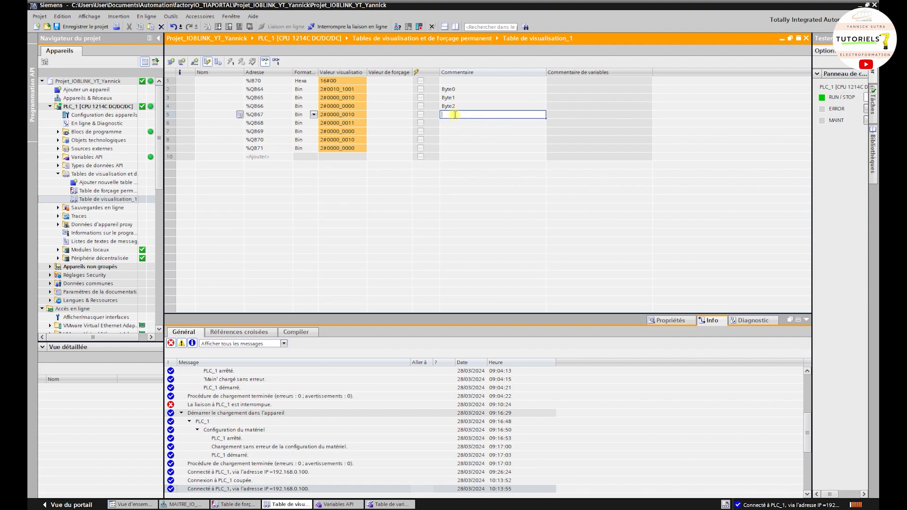
pyautogui.hotkey('ctrl', 'v')
pyautogui.press('BackSpace')
pyautogui.press('Return')
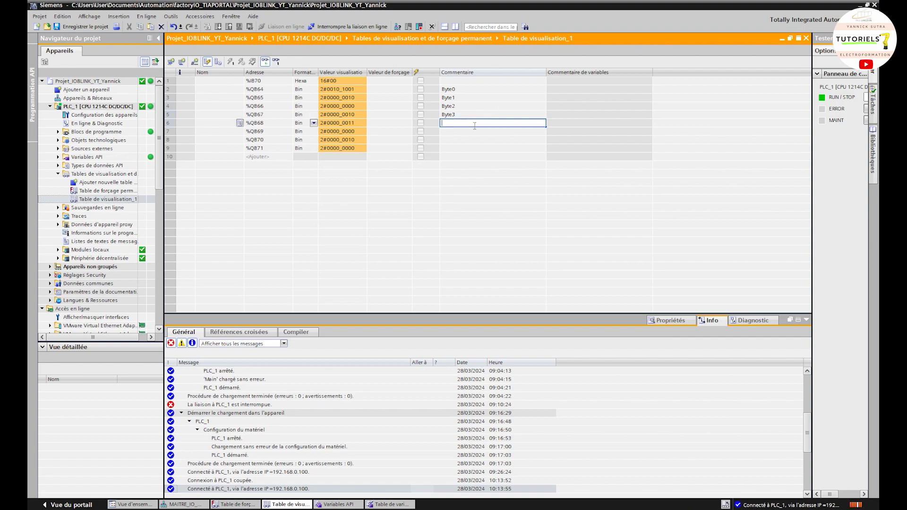
pyautogui.hotkey('ctrl', 'v')
pyautogui.press('BackSpace')
pyautogui.write('4')
pyautogui.press('Return')
pyautogui.hotkey('ctrl', 'v')
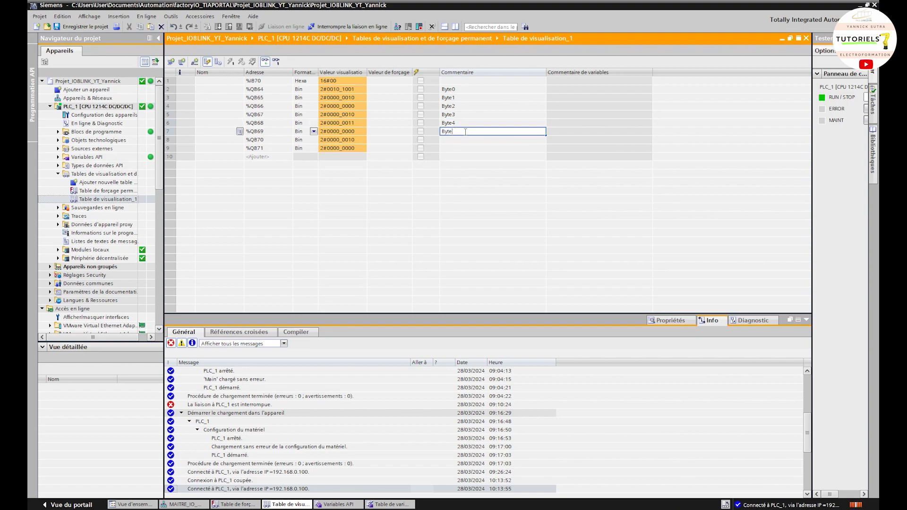
pyautogui.write('5')
pyautogui.press('Return')
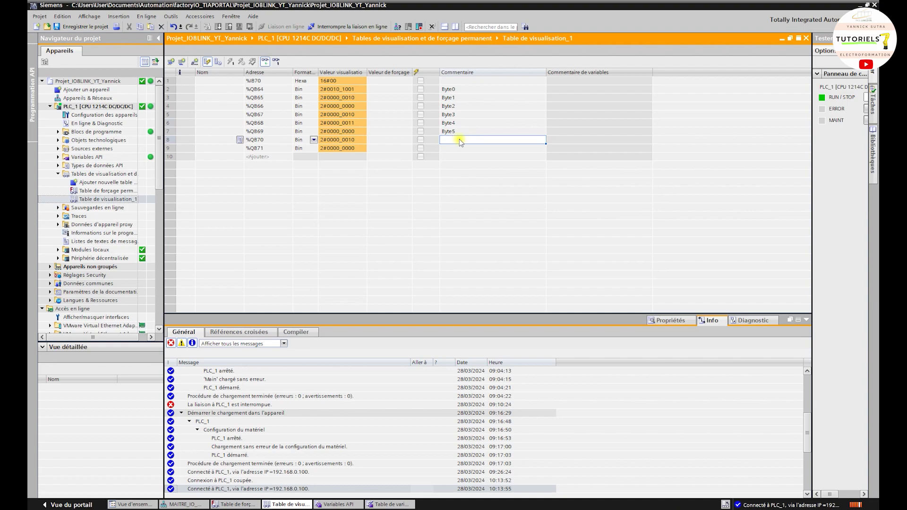
# - Enter the comments Byte6 and Byte7 for the addresses %QB70 and %QB71
pyautogui.hotkey('ctrl', 'v')
pyautogui.press('BackSpace')
pyautogui.write('6')
pyautogui.press('Return')
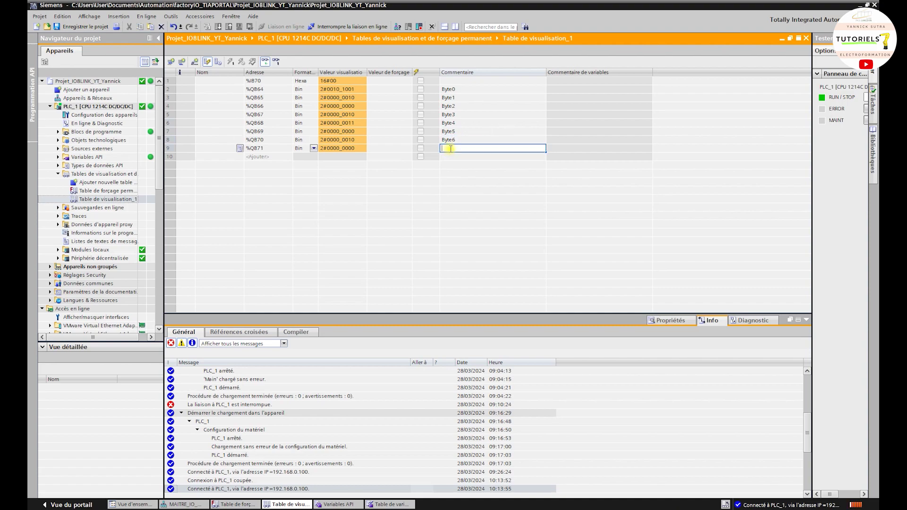
pyautogui.hotkey('ctrl', 'v')
pyautogui.press('BackSpace')
pyautogui.write('7')
pyautogui.press('Return')
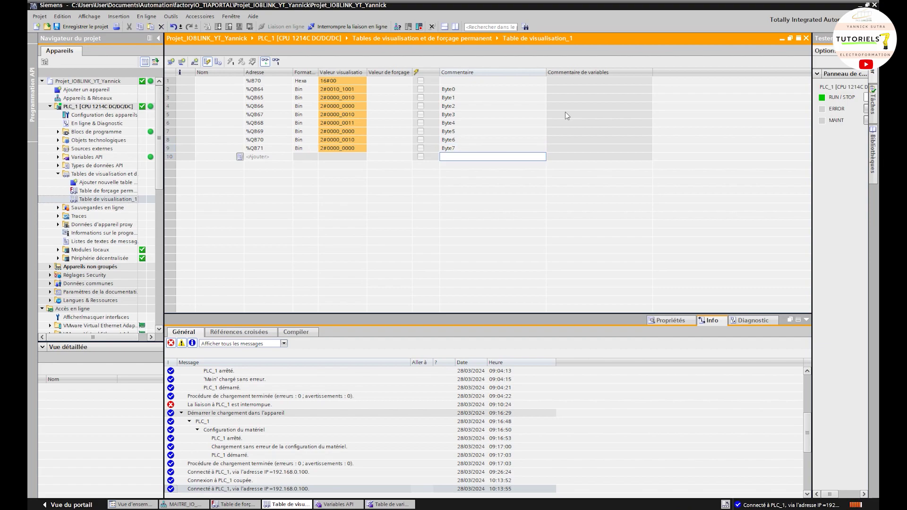
# - Arrange the project window side by side with the Smart Light manual and look through the manual's table of contents
pyautogui.press('super+Right')
pyautogui.click(318, 252)
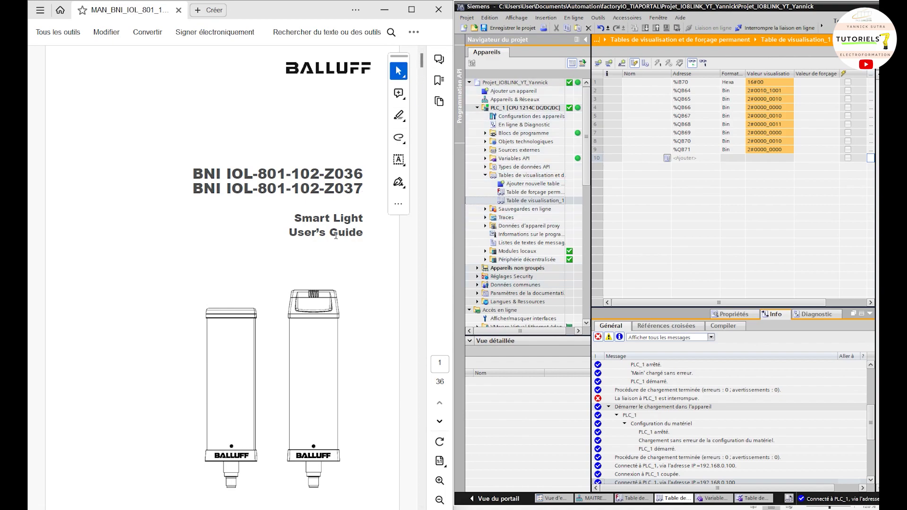
pyautogui.scroll(-5, 335, 235)
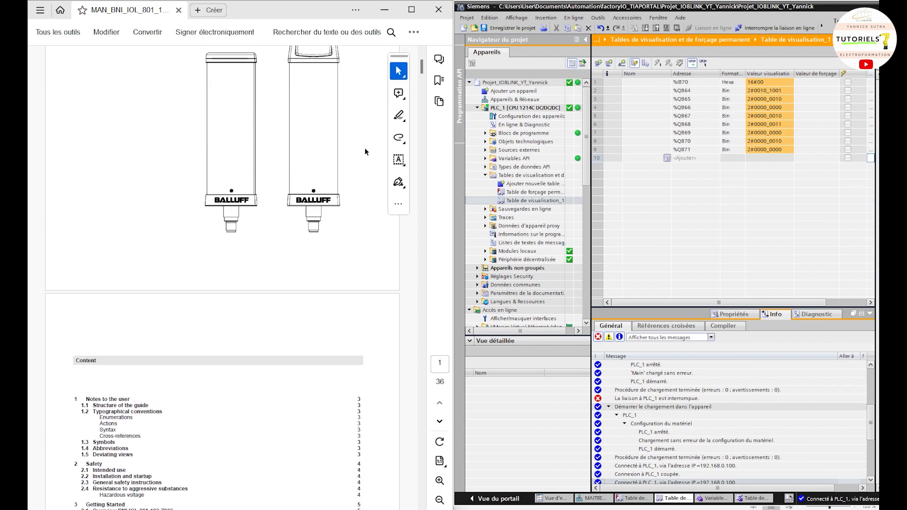
pyautogui.scroll(4, 311, 186)
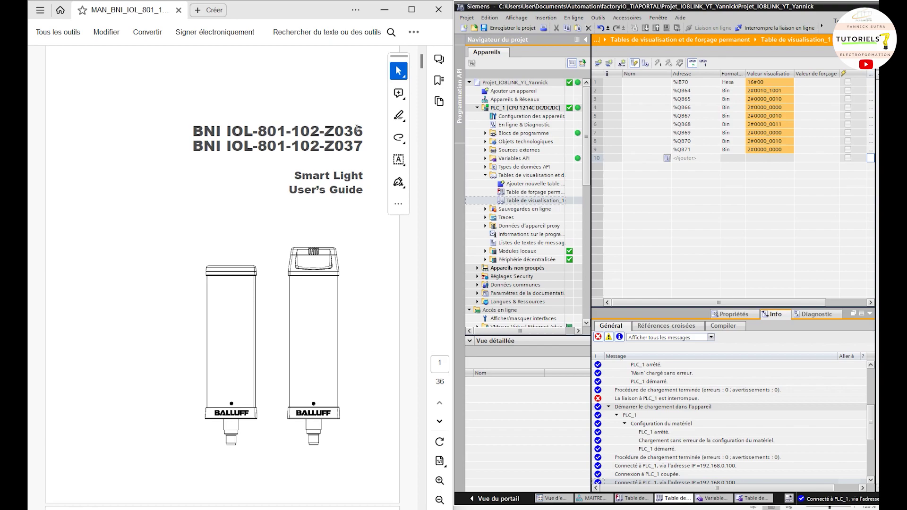
pyautogui.scroll(-3, 414, 347)
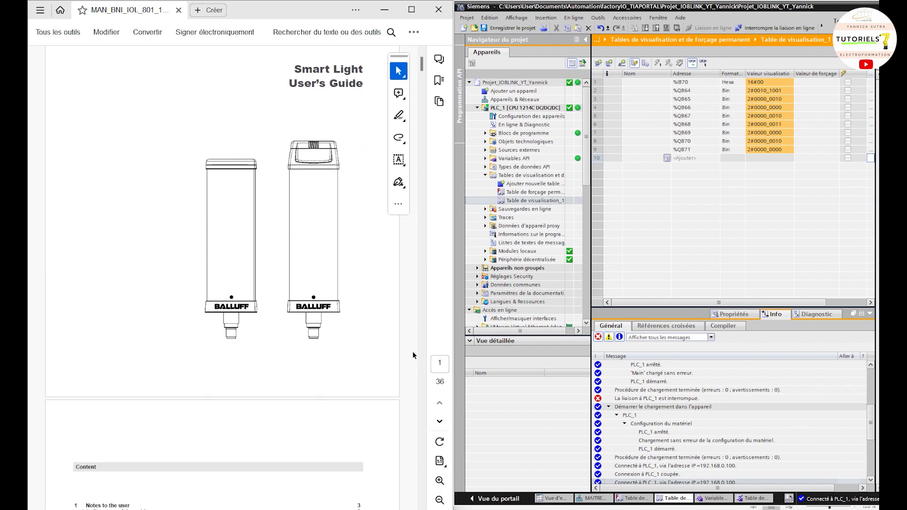
pyautogui.scroll(-6, 413, 336)
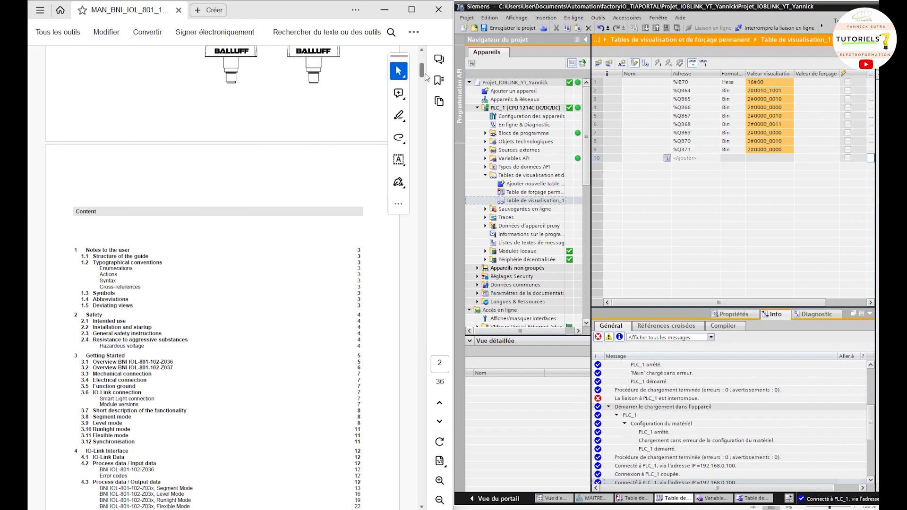
pyautogui.scroll(-7, 369, 353)
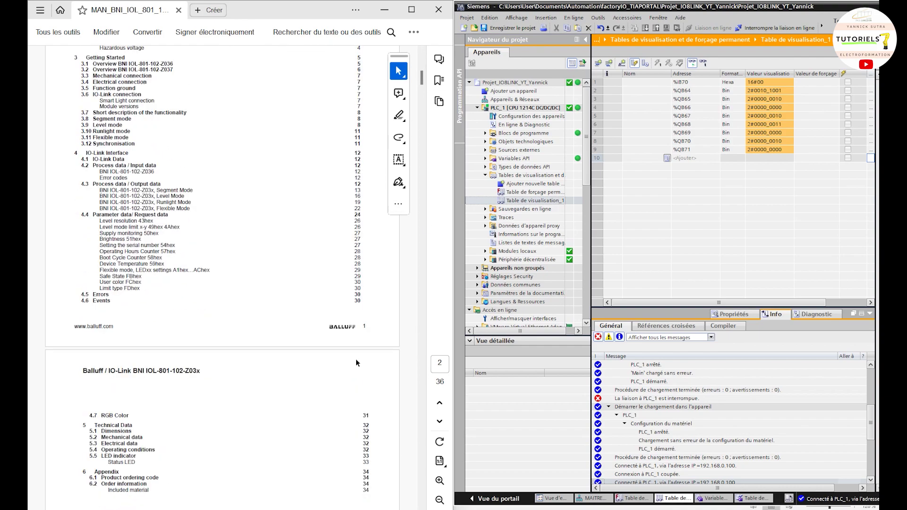
# - Find sections 4.1 to 4.3 on IO-Link data and process data in the manual, and bring the watch table's comments into view
pyautogui.moveTo(422, 84); pyautogui.dragTo(439, 171)
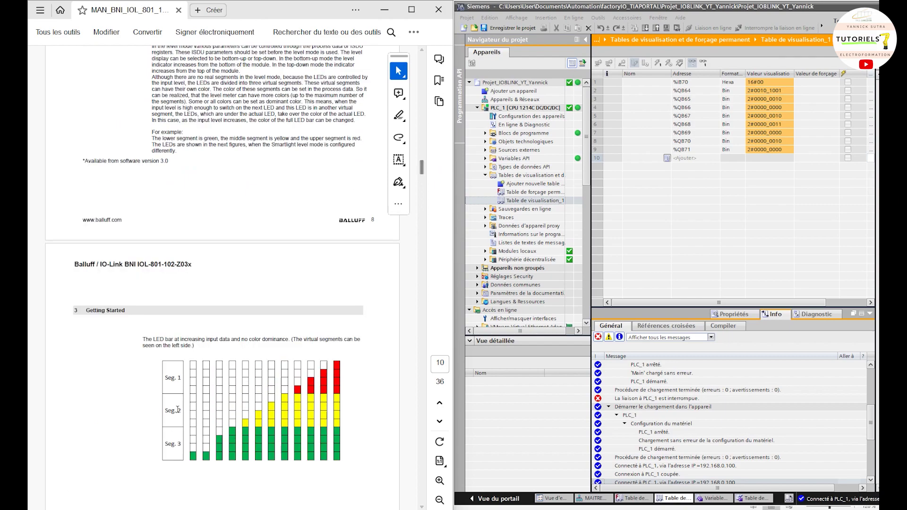
pyautogui.scroll(-2, 178, 410)
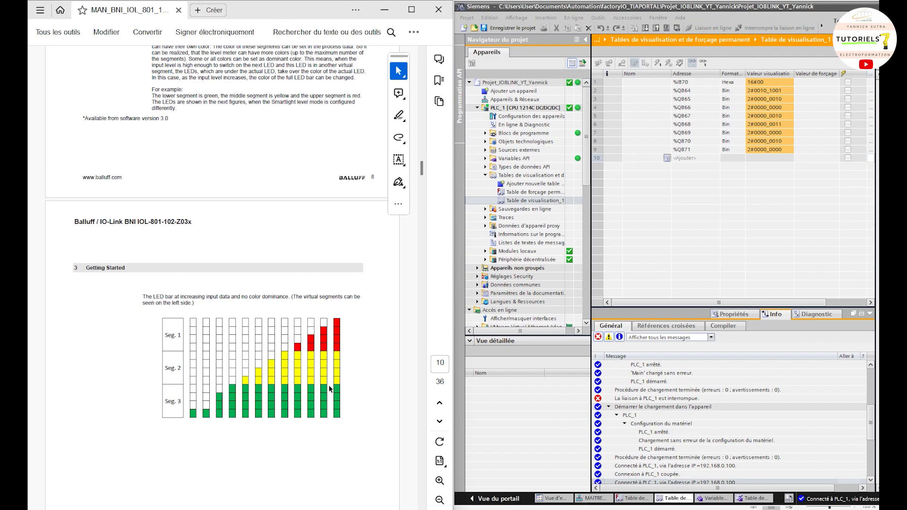
pyautogui.scroll(-7, 326, 384)
pyautogui.scroll(-9, 310, 369)
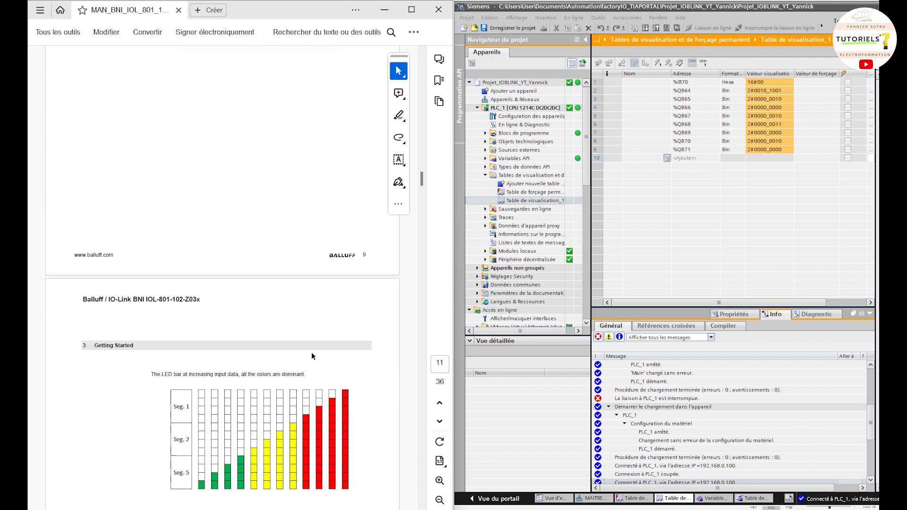
pyautogui.scroll(-11, 322, 341)
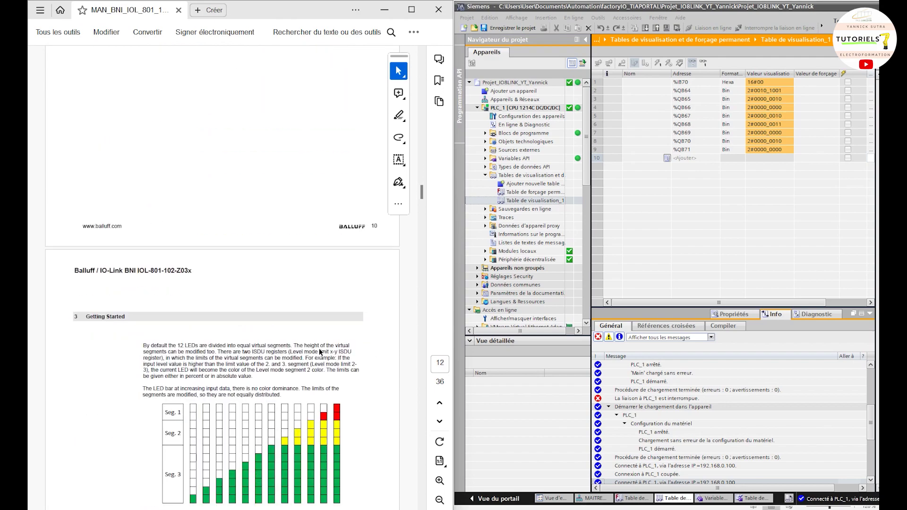
pyautogui.scroll(-5, 302, 368)
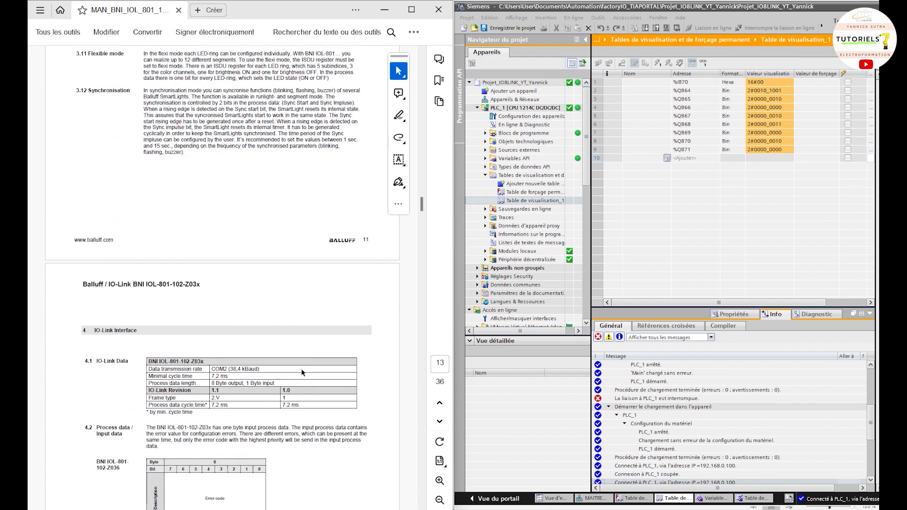
pyautogui.scroll(-1, 307, 343)
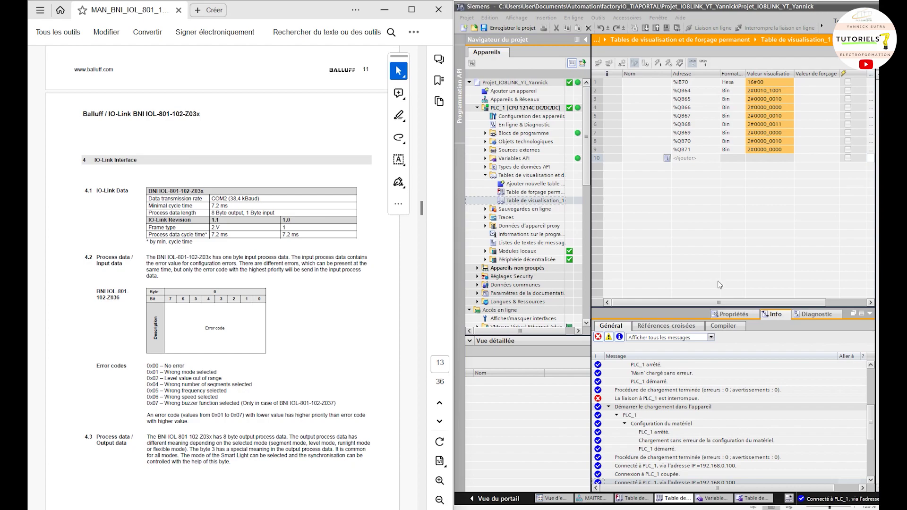
pyautogui.moveTo(726, 304); pyautogui.dragTo(735, 305)
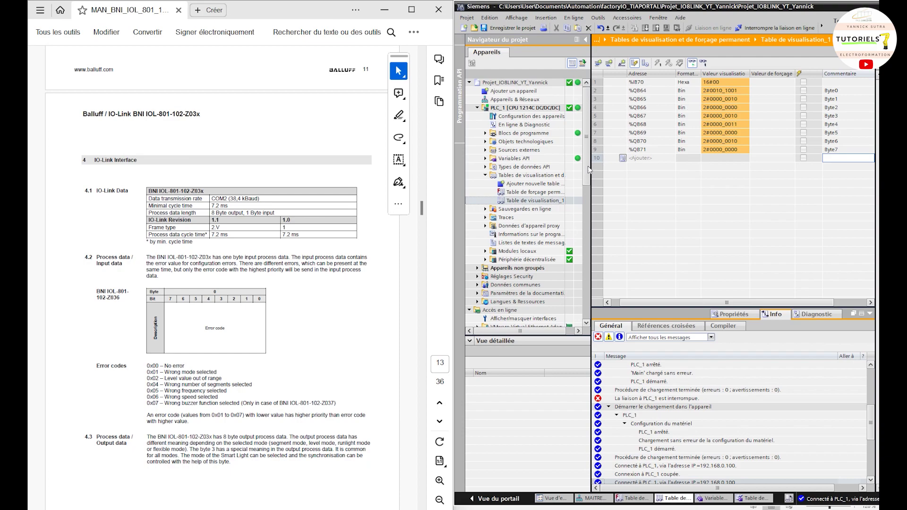
# - Examine the manual's Segment Mode output tables for bytes 0 to 3 and highlight the Segment Mode label
pyautogui.scroll(-10, 198, 317)
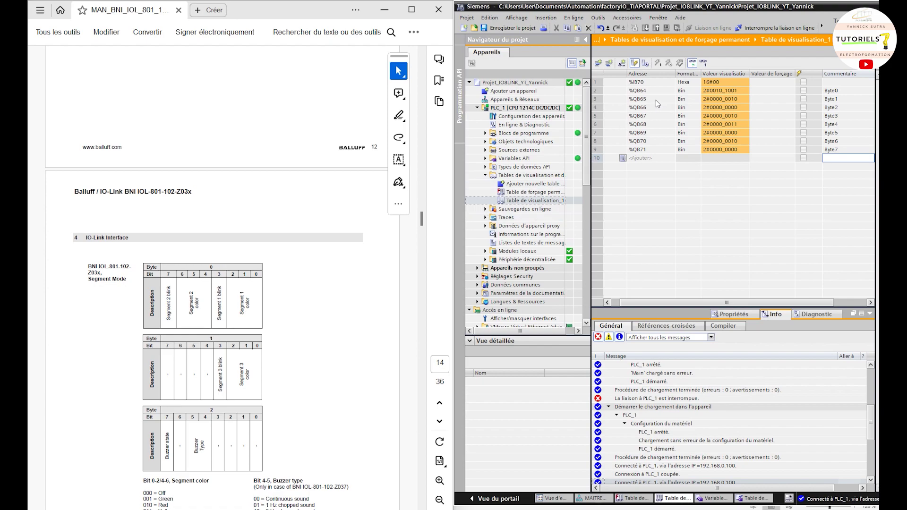
pyautogui.scroll(-3, 328, 360)
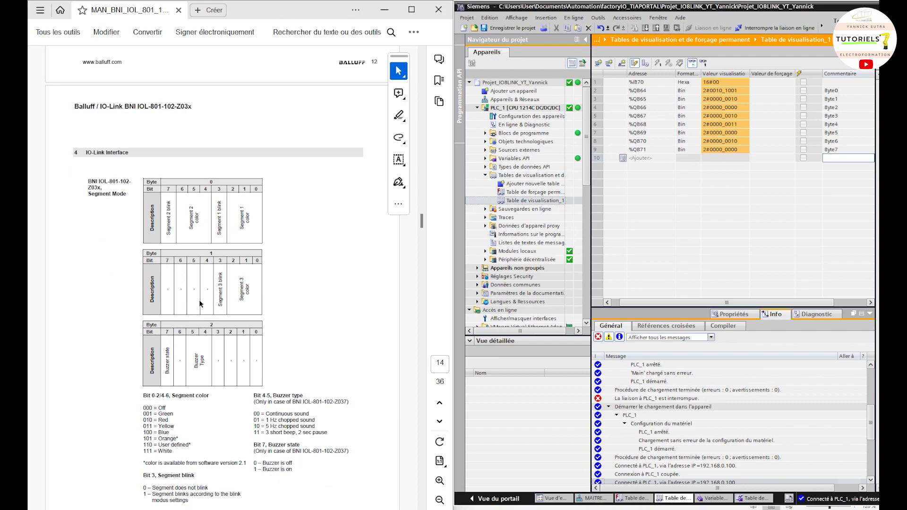
pyautogui.scroll(-12, 225, 289)
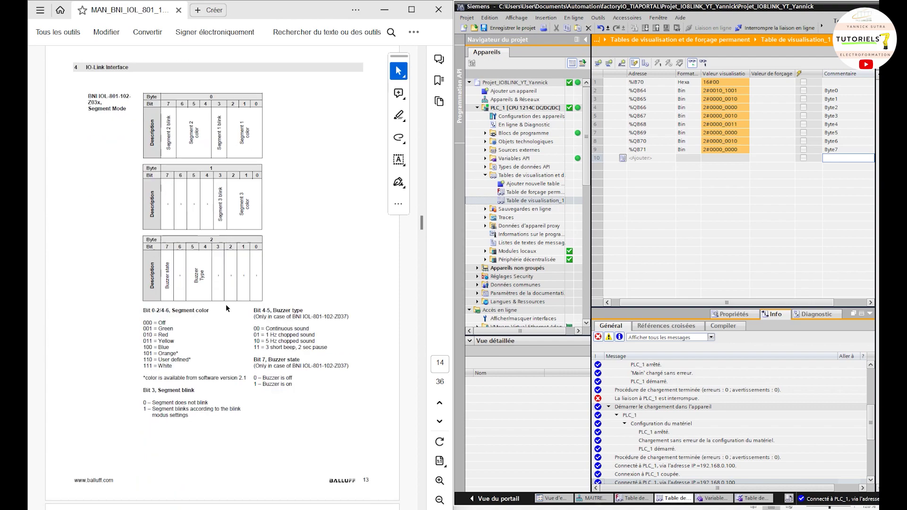
pyautogui.scroll(-2, 229, 291)
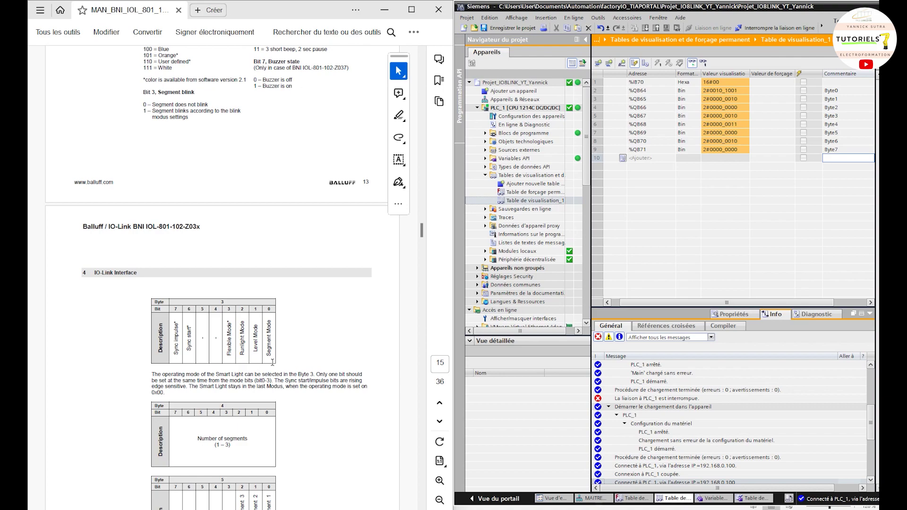
pyautogui.scroll(5, 253, 300)
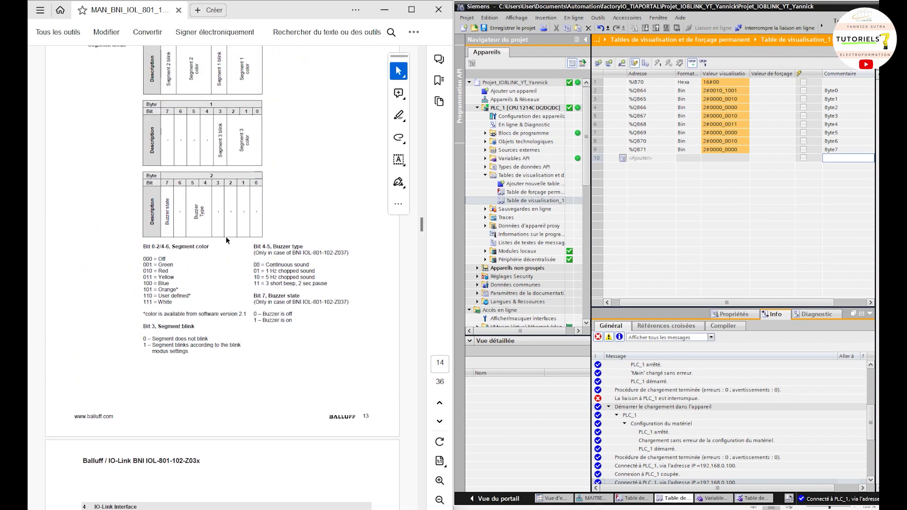
pyautogui.scroll(3, 226, 241)
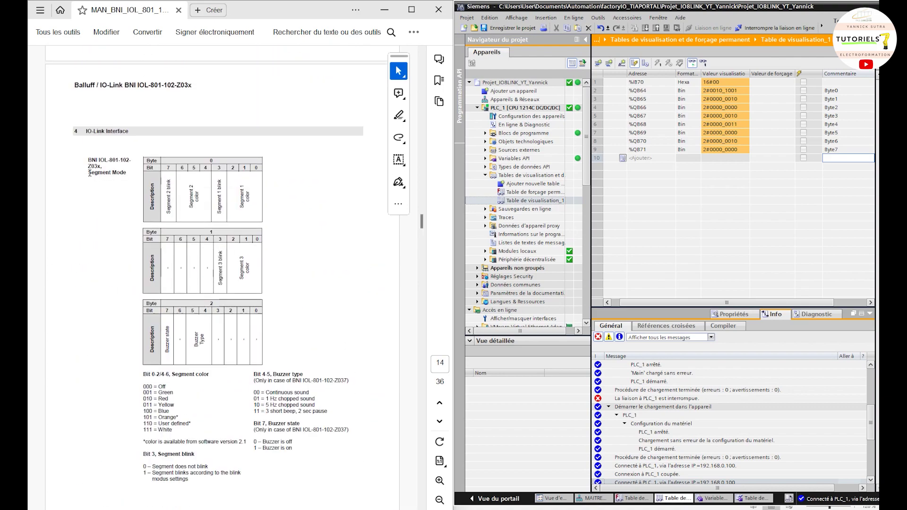
pyautogui.moveTo(89, 174); pyautogui.dragTo(127, 174)
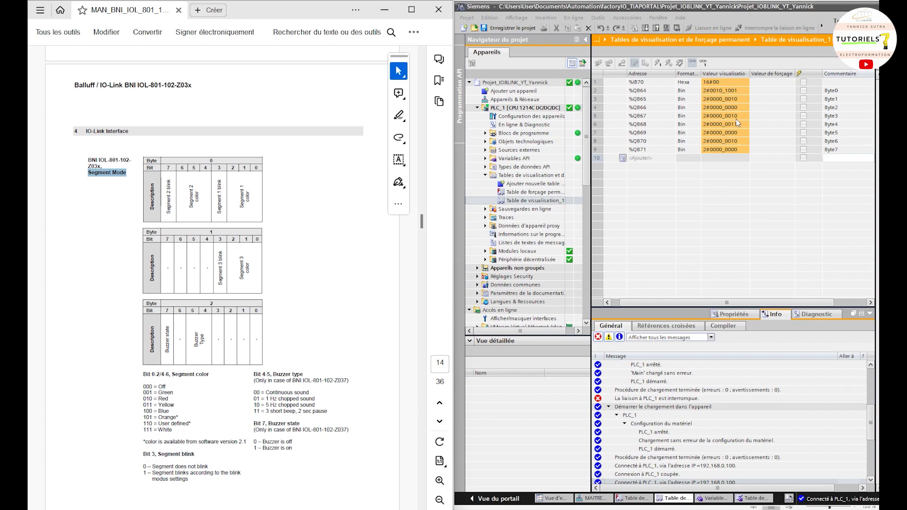
# - Set the modify values of %QB67, %QB68 and %QB70 to 0 and write them to the PLC
pyautogui.click(755, 116)
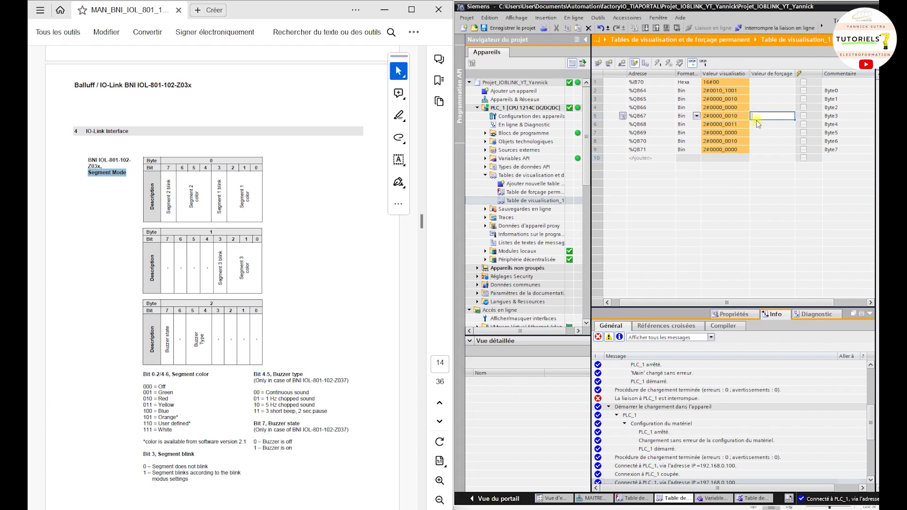
pyautogui.write('0')
pyautogui.press('Return')
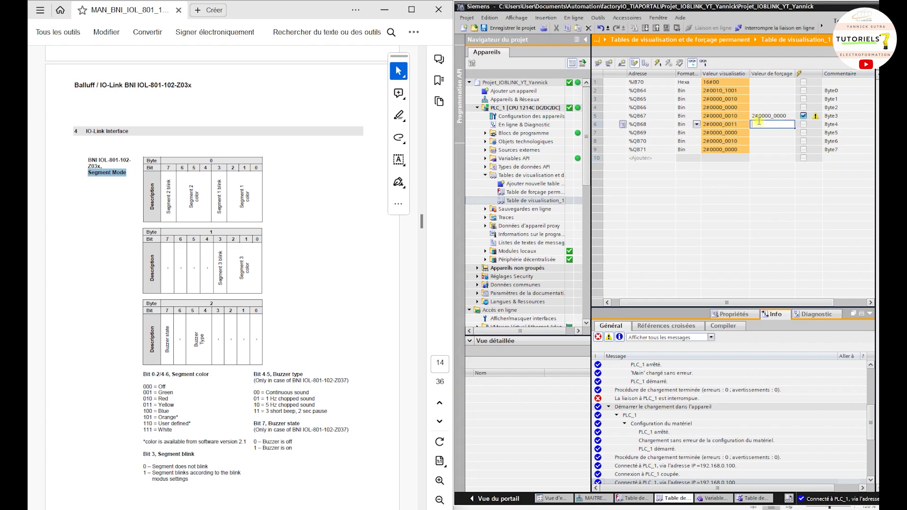
pyautogui.write('0')
pyautogui.press('Return')
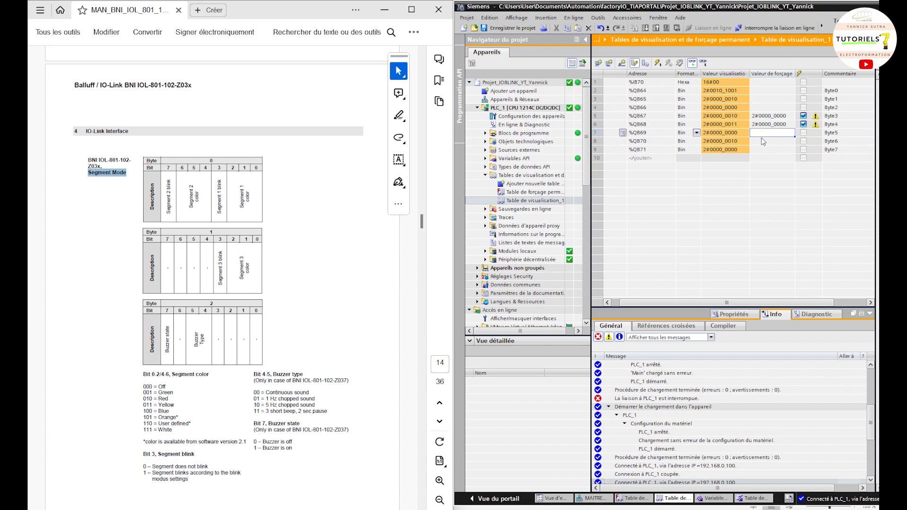
pyautogui.click(761, 141)
pyautogui.write('0')
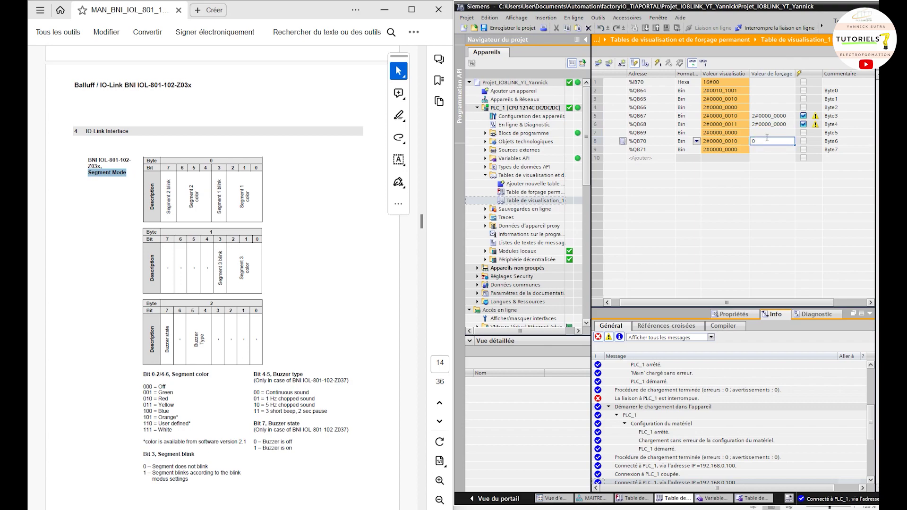
pyautogui.press('Return')
pyautogui.click(659, 66)
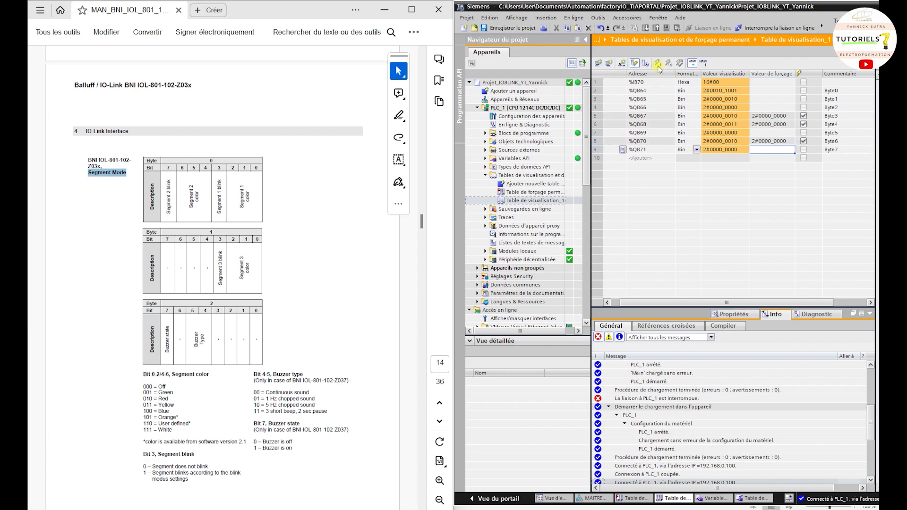
# - Enter 0 as the modify value for %QB65, %QB64 and %QB66
pyautogui.click(755, 101)
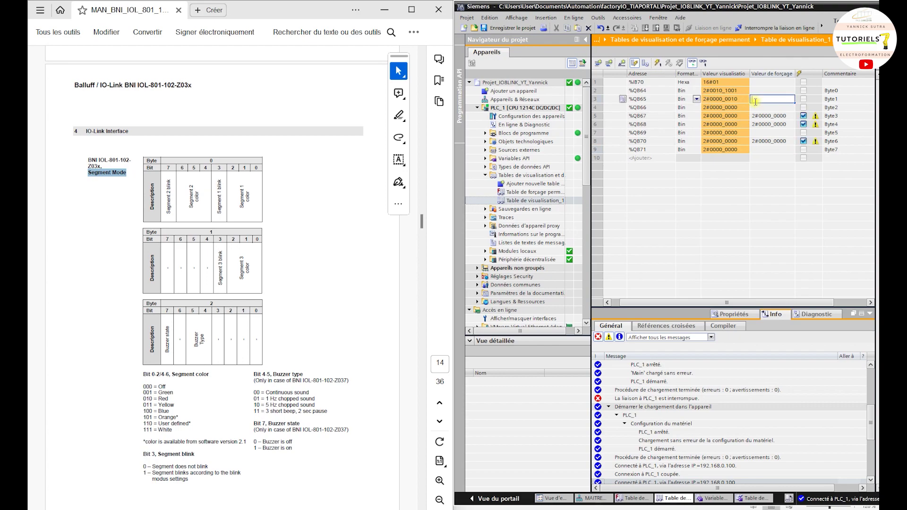
pyautogui.write('0')
pyautogui.press('Return')
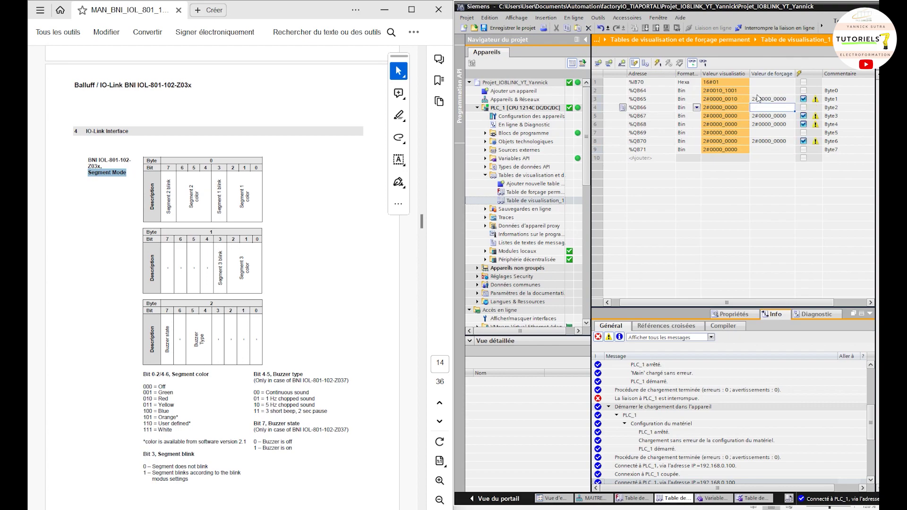
pyautogui.click(760, 91)
pyautogui.write('0')
pyautogui.press('Return')
pyautogui.click(762, 109)
pyautogui.write('0')
pyautogui.press('Return')
# - Enter 0 as the modify value for %QB69 and %QB71, and write all the modify values to the PLC
pyautogui.press('Down')
pyautogui.press('Down')
pyautogui.press('Down')
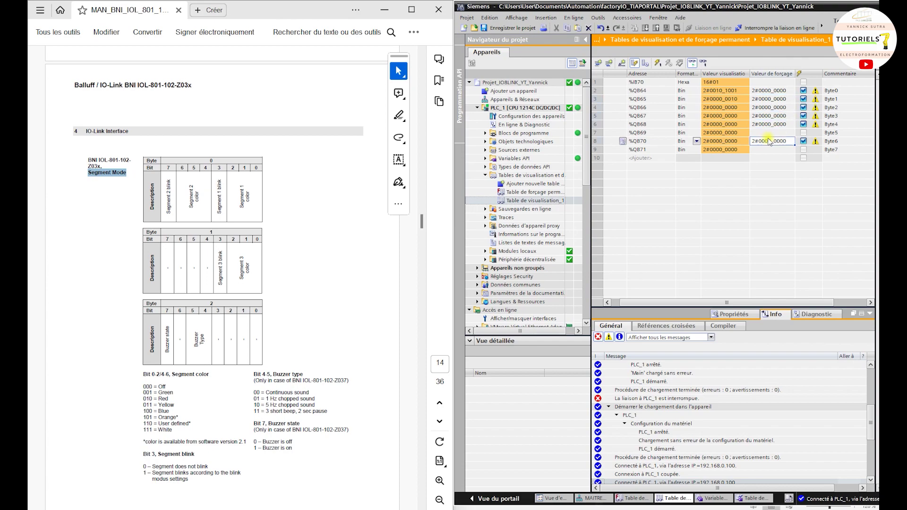
pyautogui.write('0')
pyautogui.press('Return')
pyautogui.press('Down')
pyautogui.write('0')
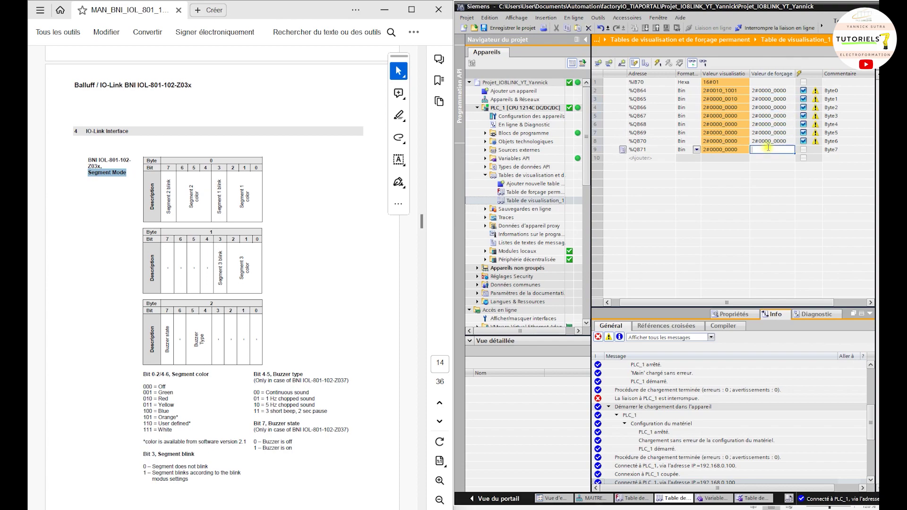
pyautogui.press('Return')
pyautogui.click(668, 63)
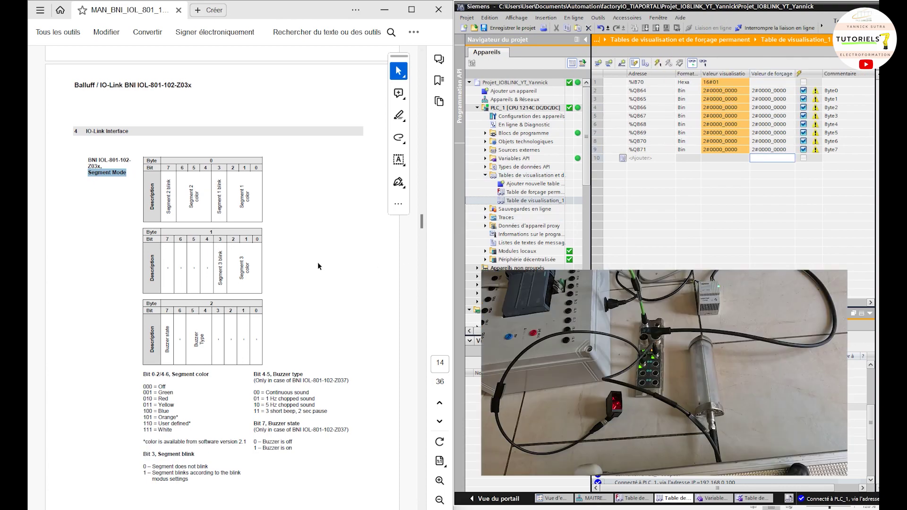
# - Consult the manual's byte 3 table, set the modify value of %QB67 to 2#0000_0001 for Segment Mode, and write it to the PLC
pyautogui.scroll(-6, 230, 293)
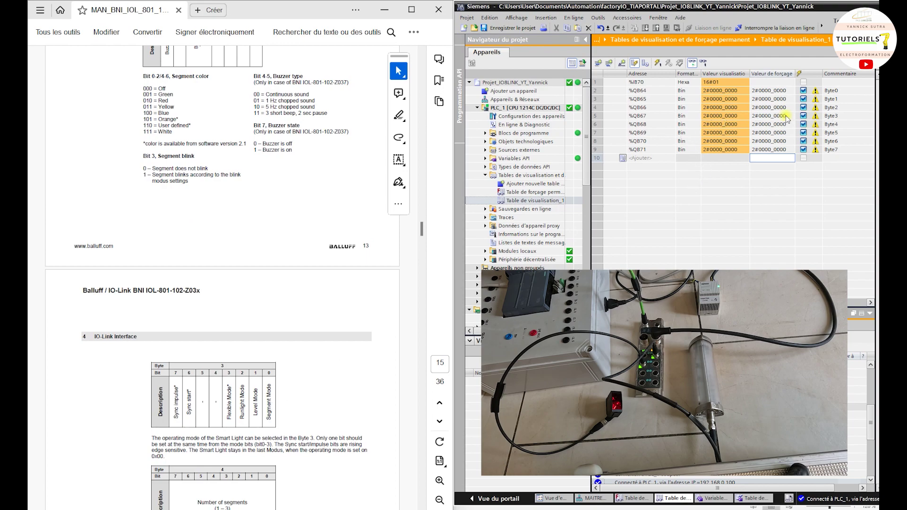
pyautogui.click(772, 116)
pyautogui.click(772, 116)
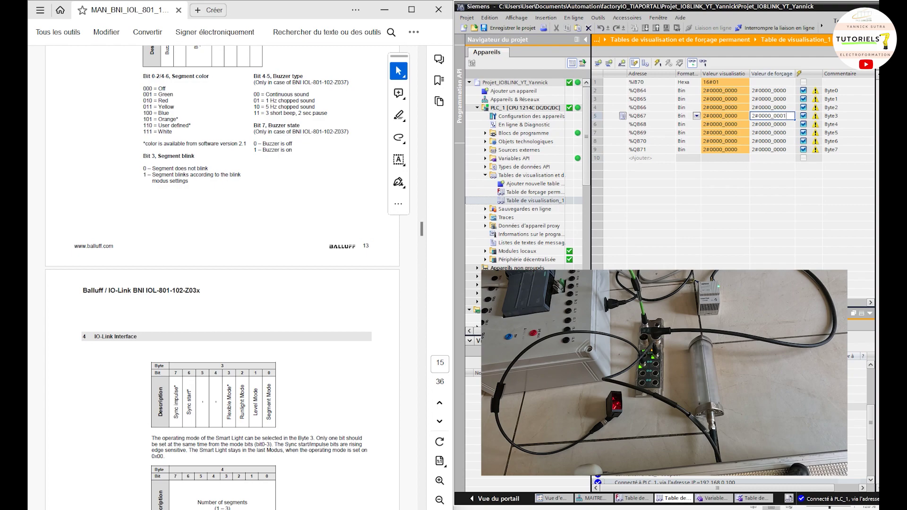
pyautogui.press('BackSpace')
pyautogui.write('1')
pyautogui.press('Return')
pyautogui.click(656, 64)
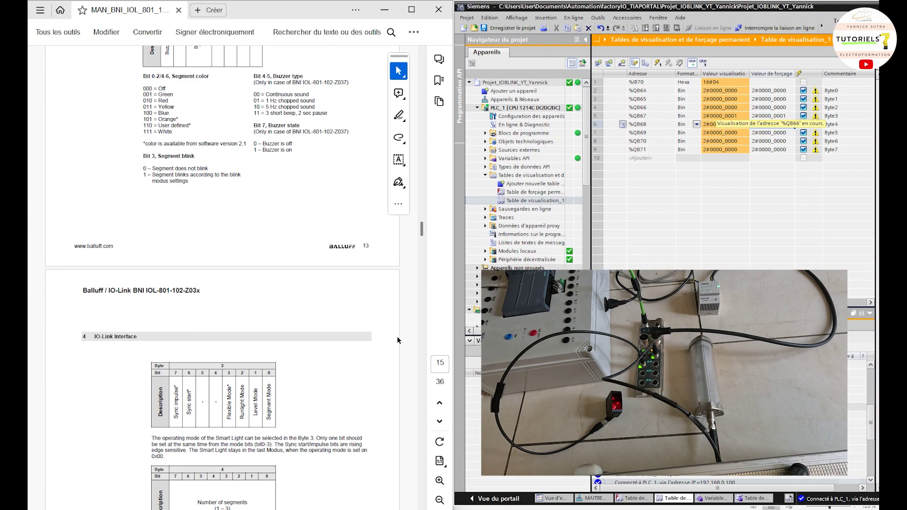
# - Consult the manual's segment color table, set the modify value of %QB64 to 2#0000_0010 for a red segment 1, and write it to the PLC
pyautogui.scroll(3, 279, 271)
pyautogui.scroll(2, 240, 230)
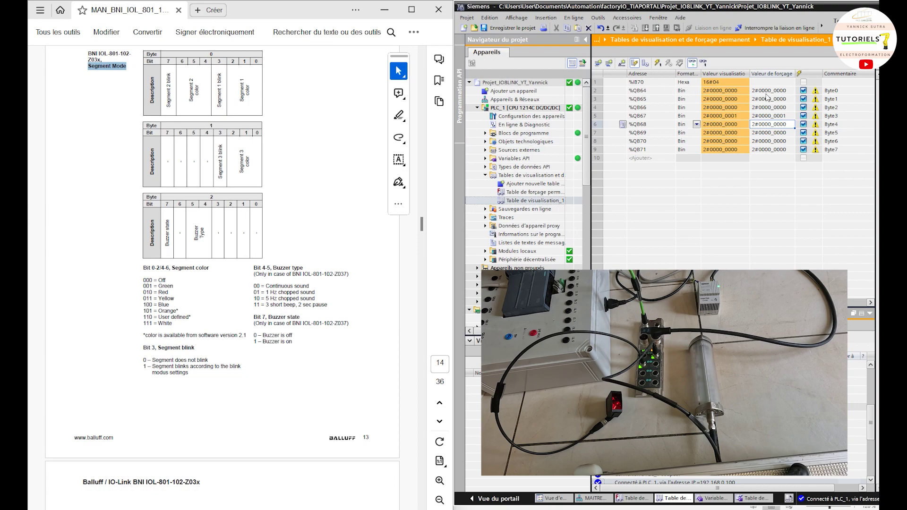
pyautogui.click(783, 91)
pyautogui.press('BackSpace')
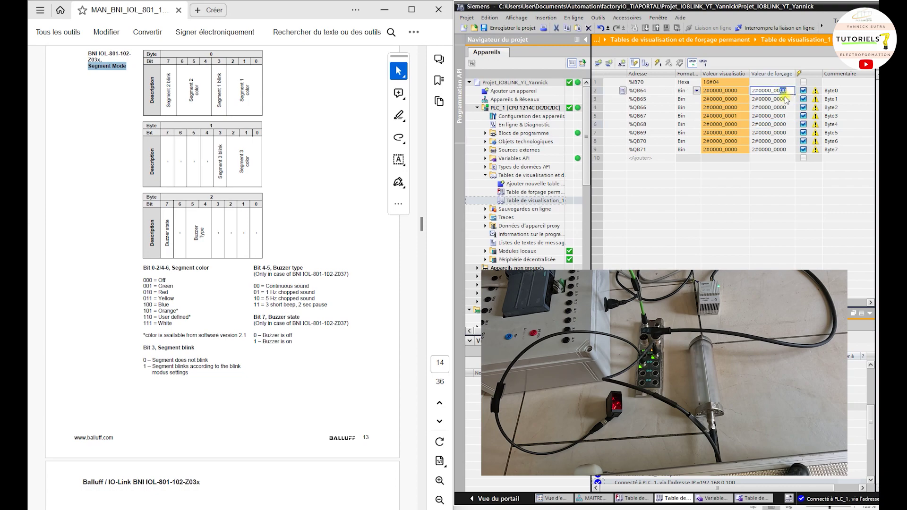
pyautogui.write('1')
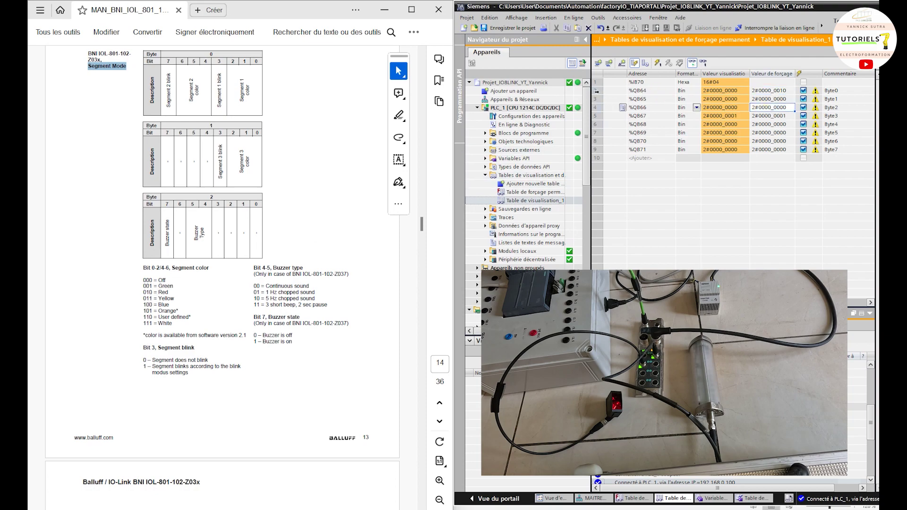
pyautogui.click(596, 89)
pyautogui.click(657, 63)
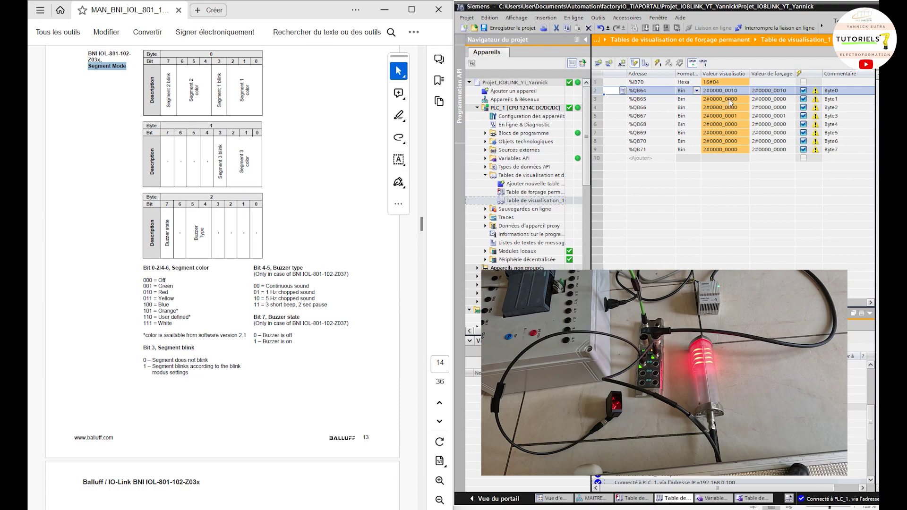
# - Set the modify value of %QB64 to 2#0010_0010 so segment 2 is also red, and write it to the PLC
pyautogui.click(767, 91)
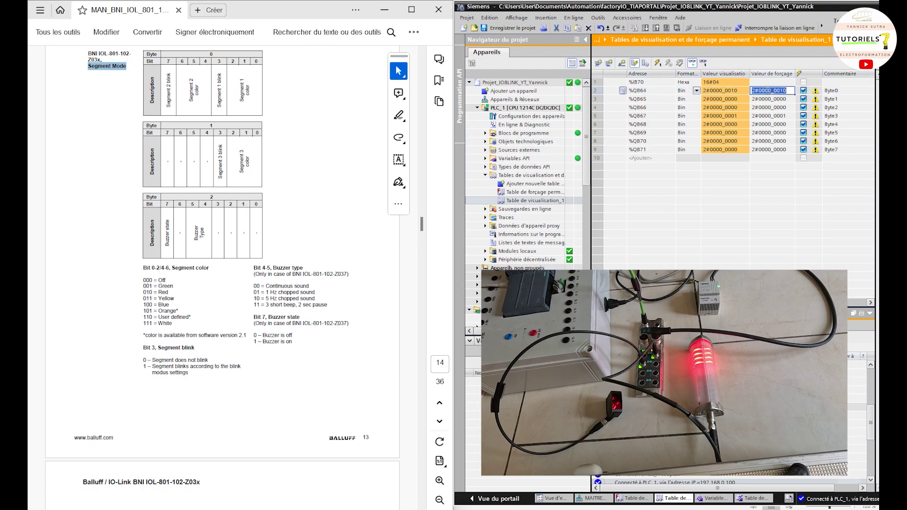
pyautogui.click(767, 91)
pyautogui.write('1')
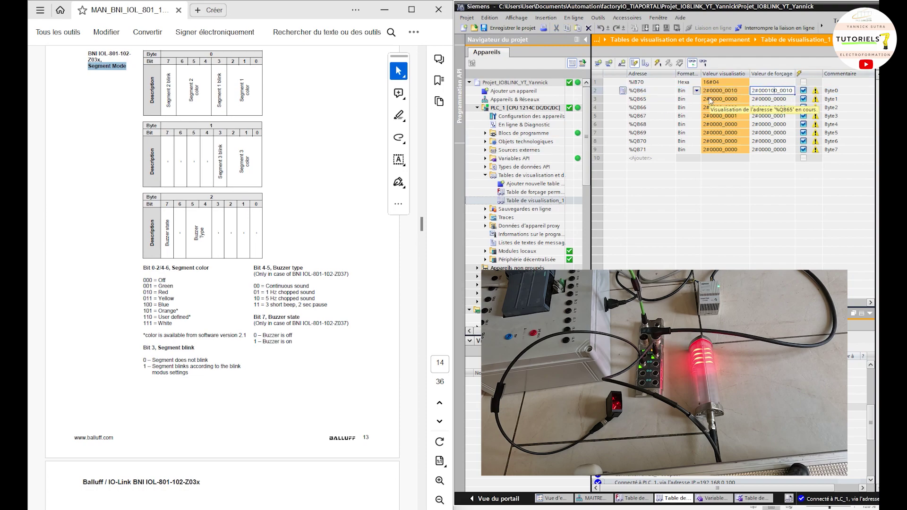
pyautogui.press('Return')
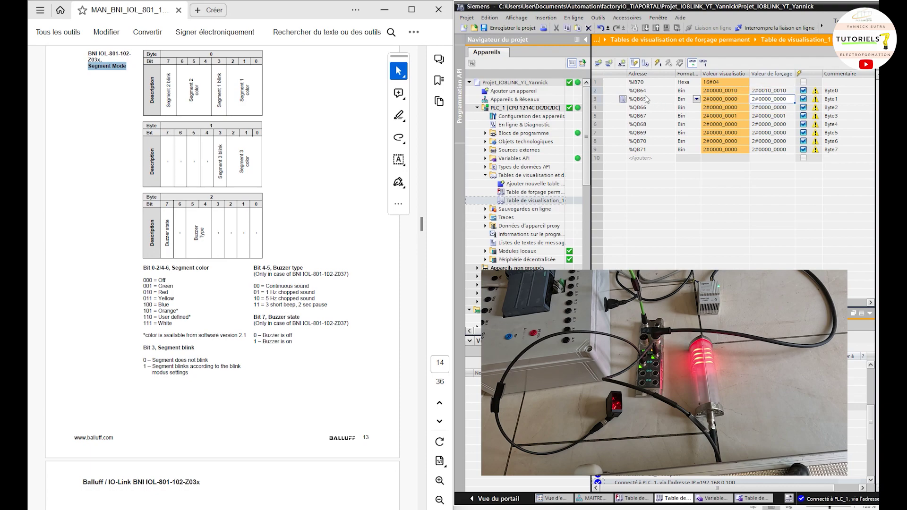
pyautogui.click(658, 64)
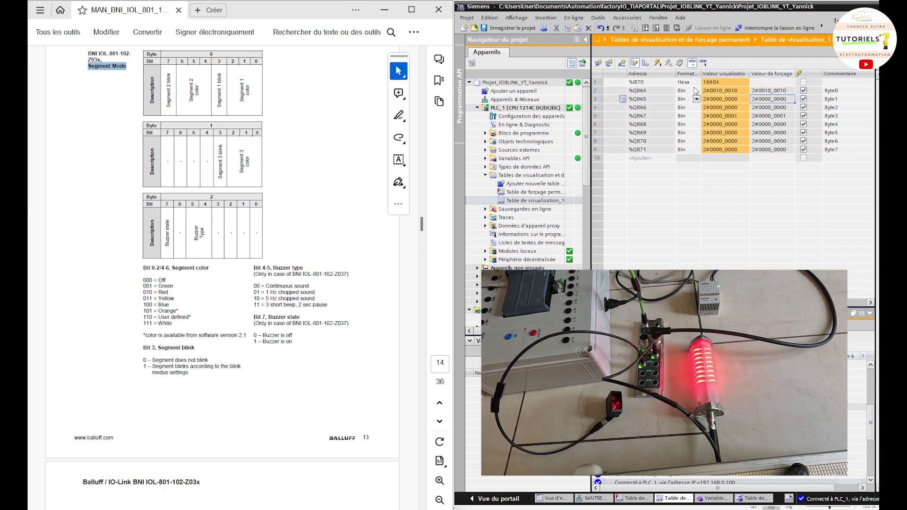
# - Set the modify value of %QB65 to 2#0000_0010 for a red segment 3 and write it to the PLC
pyautogui.click(779, 100)
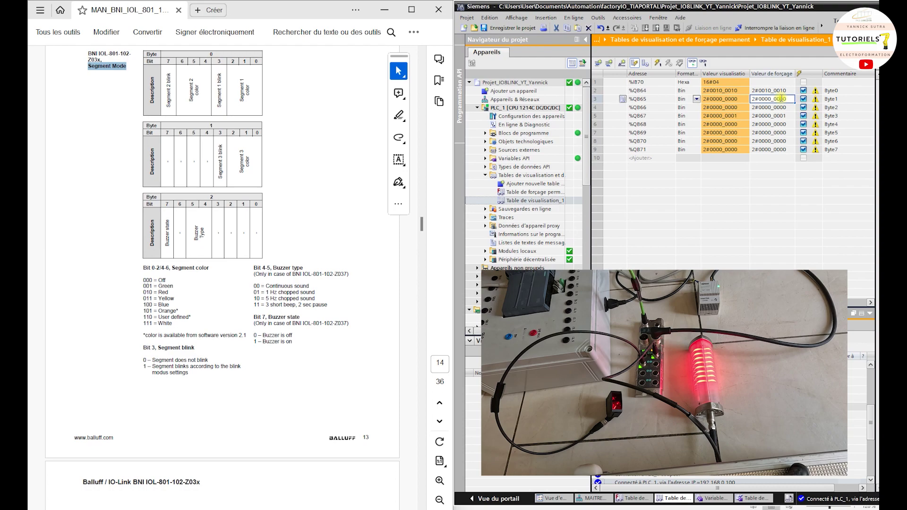
pyautogui.moveTo(786, 100); pyautogui.dragTo(783, 99)
pyautogui.press('BackSpace')
pyautogui.press('BackSpace')
pyautogui.write('10')
pyautogui.press('Return')
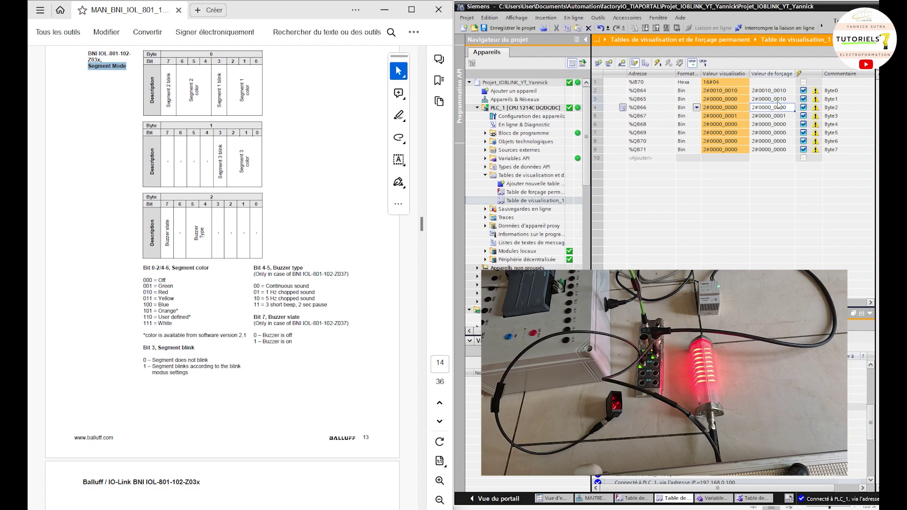
pyautogui.click(658, 63)
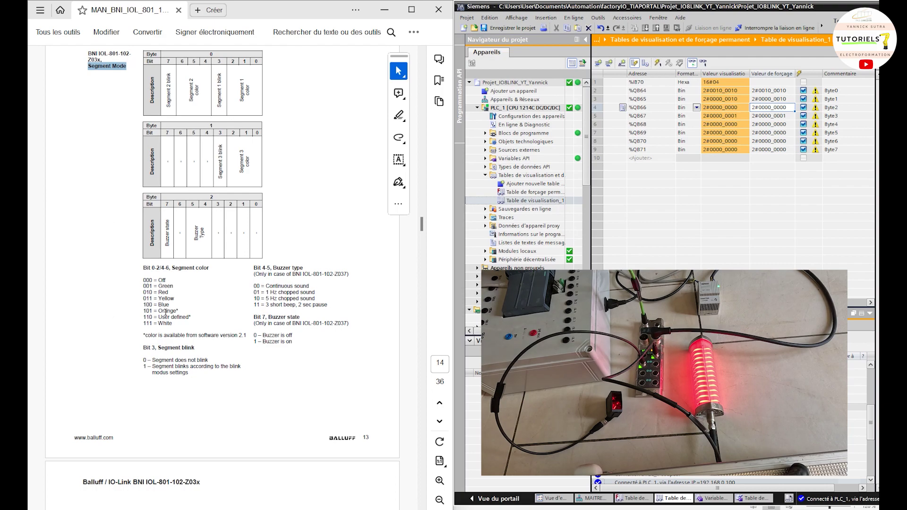
# - Change segment 2 to white by setting the modify value of %QB64 to 2#0111_0010 and writing it to the PLC
pyautogui.click(766, 90)
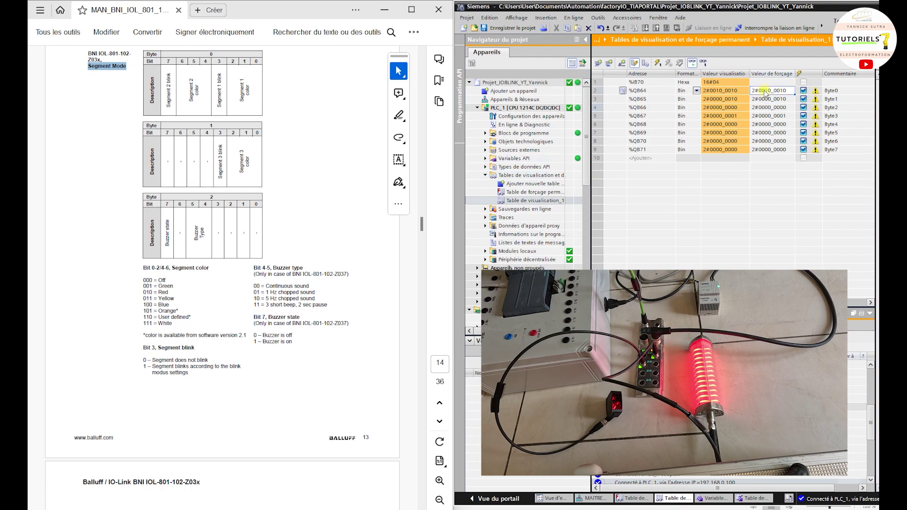
pyautogui.click(767, 90)
pyautogui.click(767, 90)
pyautogui.write('111')
pyautogui.press('Return')
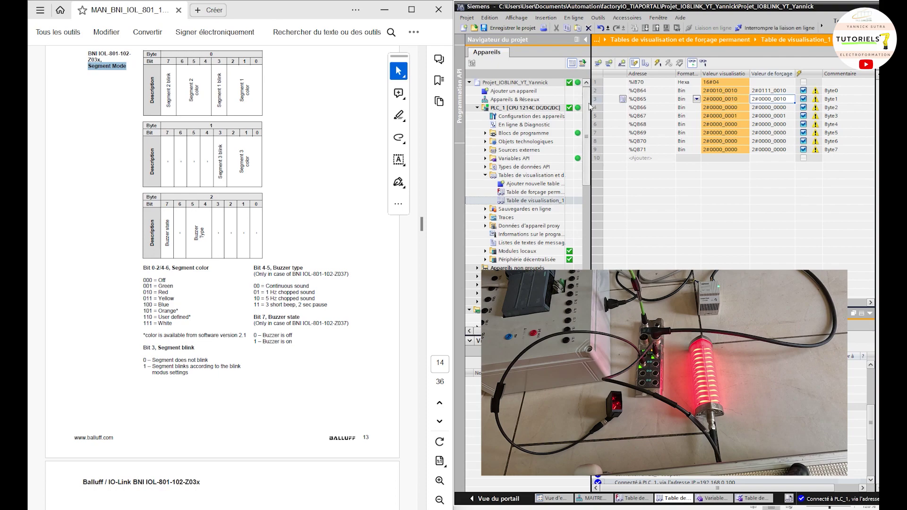
pyautogui.click(605, 89)
pyautogui.click(661, 64)
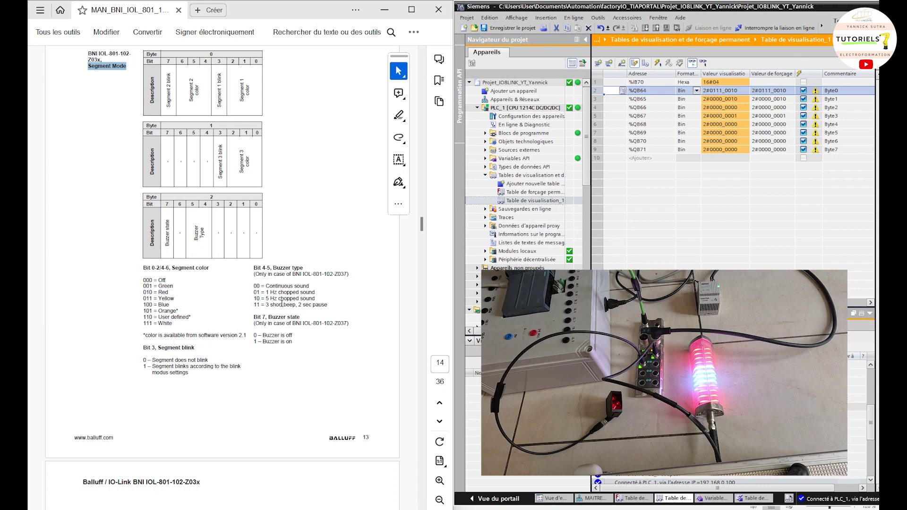
# - Make segment 2 blink by setting the modify value of %QB64 to 2#1111_0010 and writing it to the PLC
pyautogui.scroll(-2, 283, 307)
pyautogui.scroll(2, 283, 311)
pyautogui.click(763, 91)
pyautogui.press('BackSpace')
pyautogui.write('1')
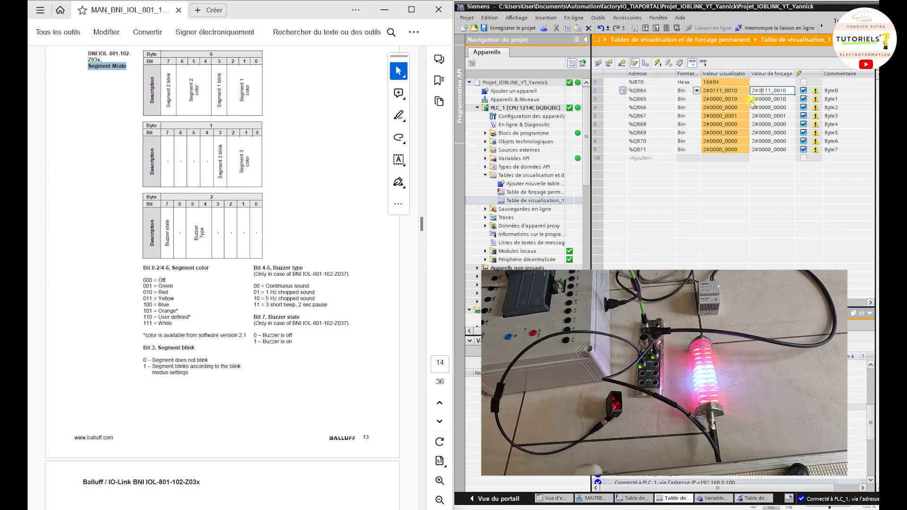
pyautogui.press('Return')
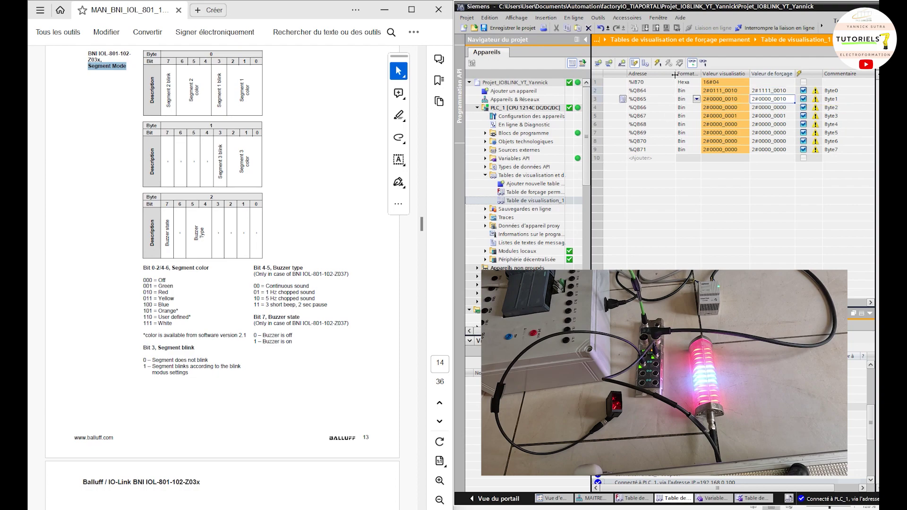
pyautogui.click(657, 64)
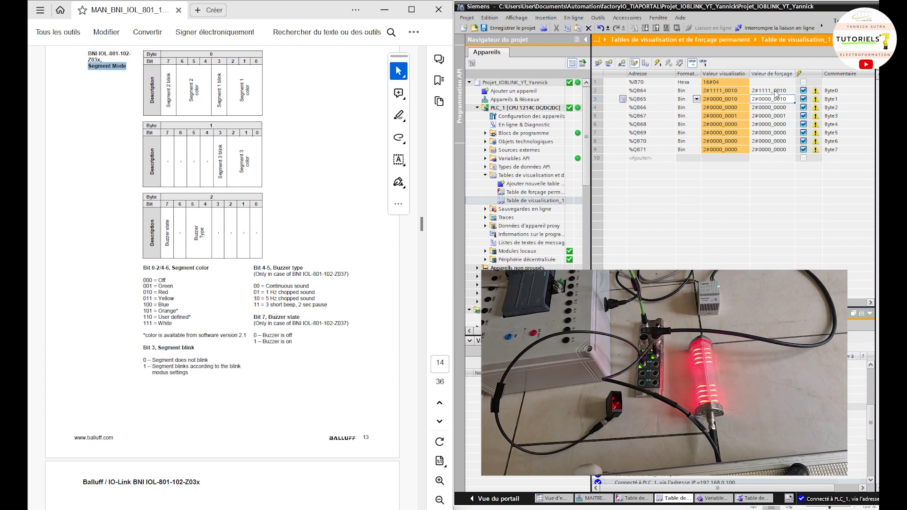
# - Make segment 1 blink too by setting the modify value of %QB64 to 2#1111_1010 and writing it to the PLC
pyautogui.click(761, 90)
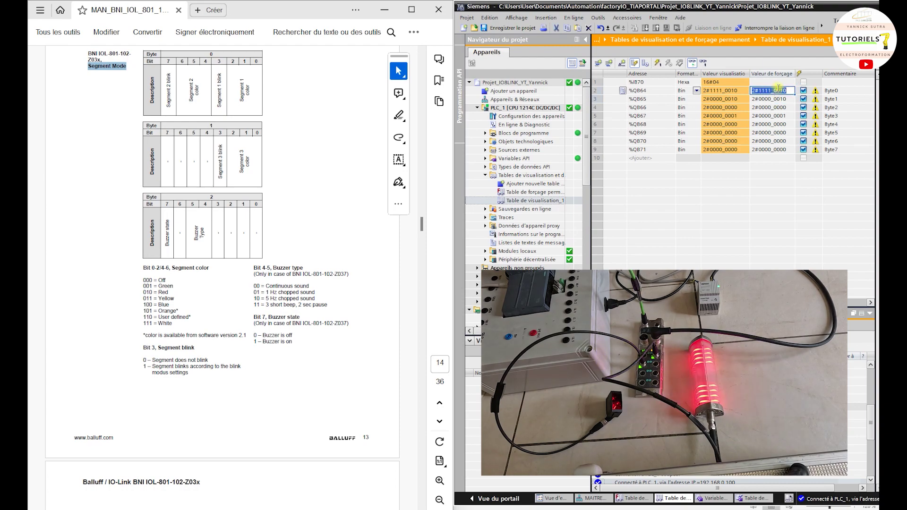
pyautogui.moveTo(774, 90); pyautogui.dragTo(788, 90)
pyautogui.write('1010')
pyautogui.press('Return')
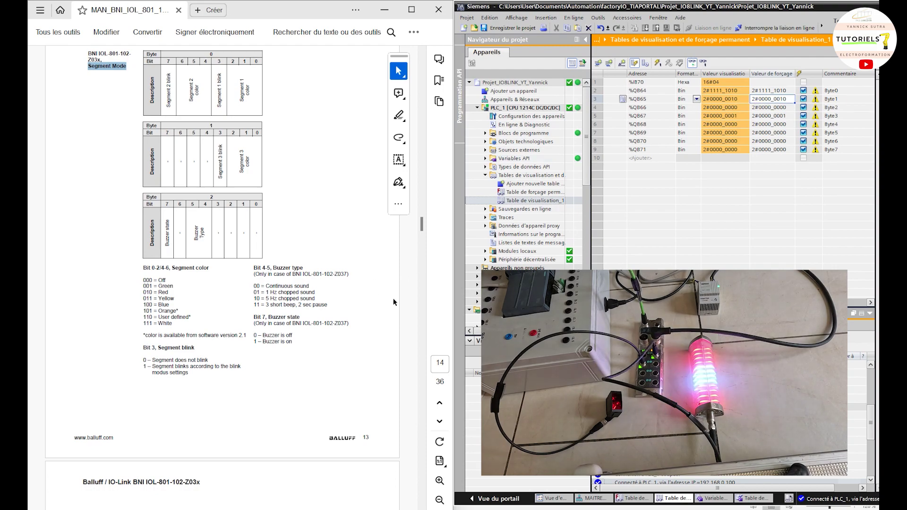
# - Consult the manual's byte 6 blinking frequency table and set the display format of %QB70 to DEC
pyautogui.scroll(-1, 206, 333)
pyautogui.scroll(-4, 207, 333)
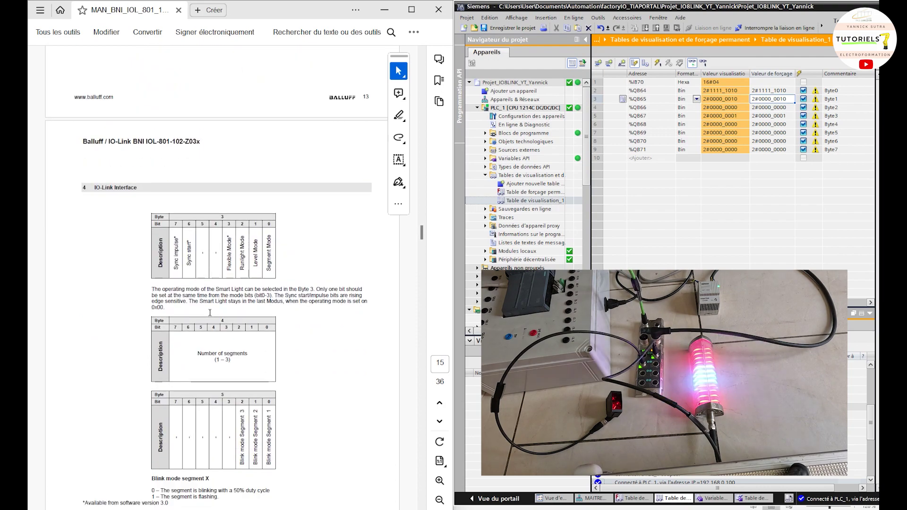
pyautogui.scroll(-2, 217, 330)
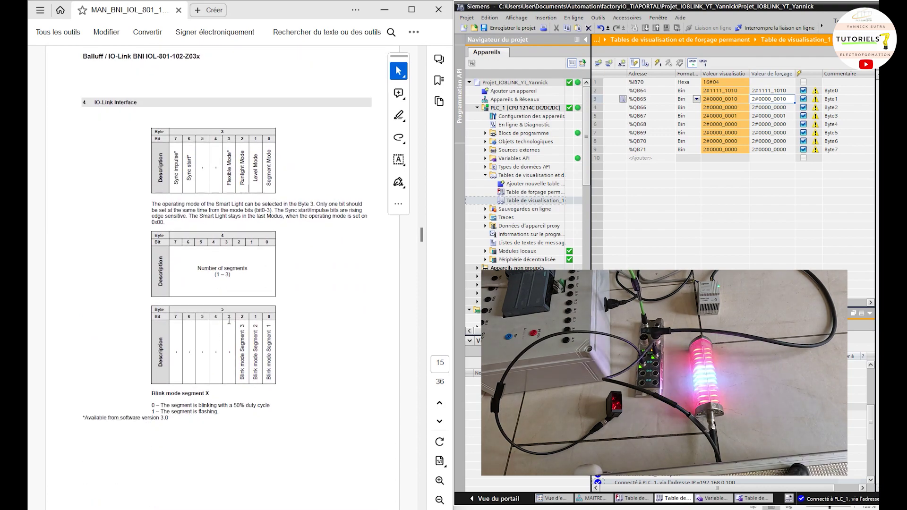
pyautogui.scroll(-4, 229, 326)
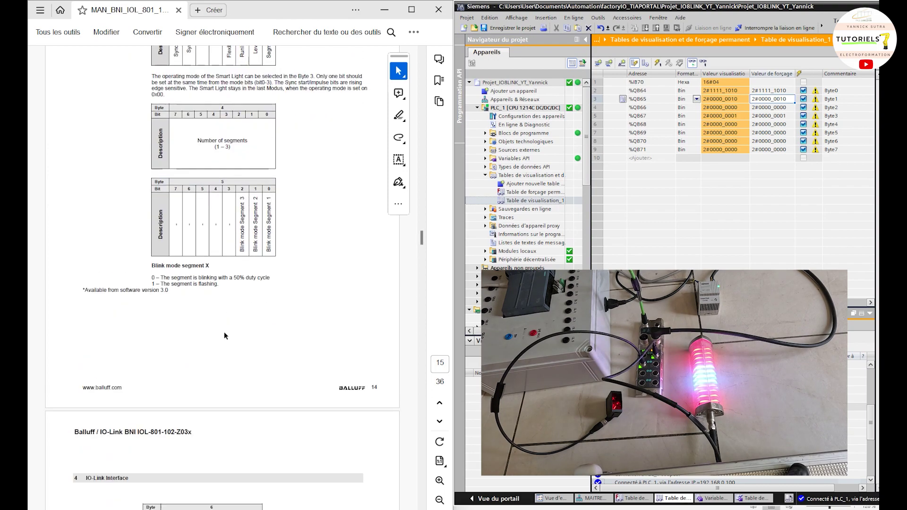
pyautogui.scroll(-2, 231, 327)
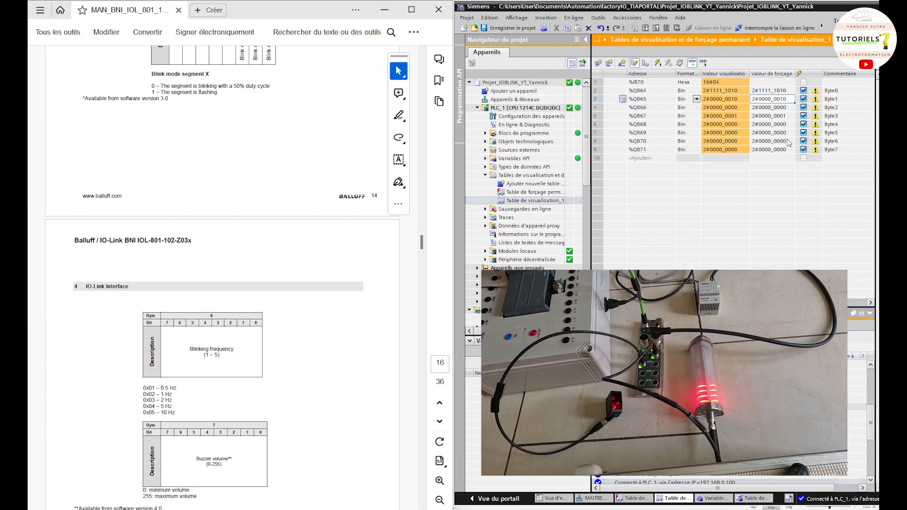
pyautogui.click(683, 142)
pyautogui.click(684, 142)
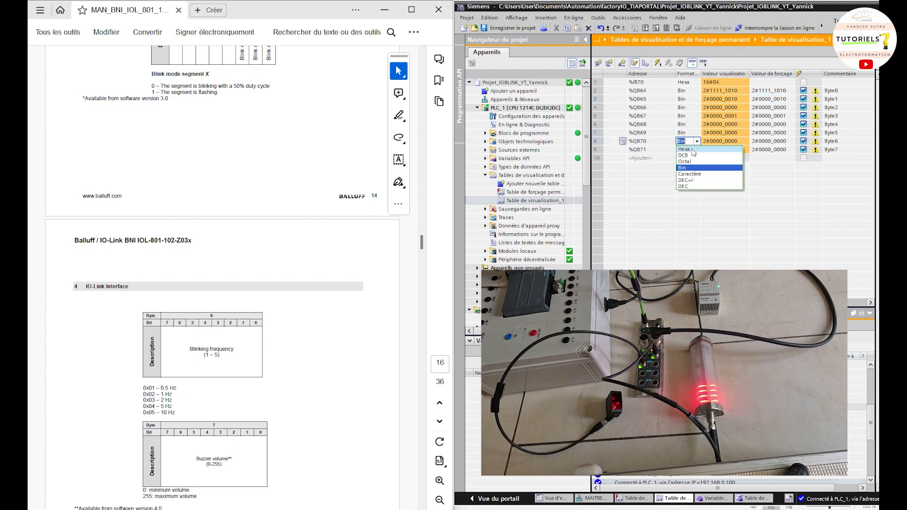
pyautogui.click(691, 187)
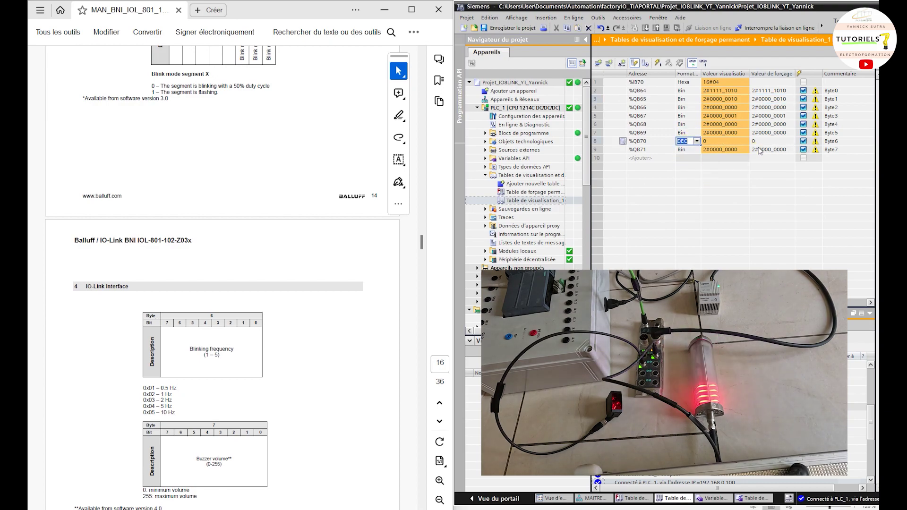
# - Set the modify value of %QB70 to 5 for a 10 Hz blinking frequency and write it to the PLC
pyautogui.click(760, 141)
pyautogui.press('BackSpace')
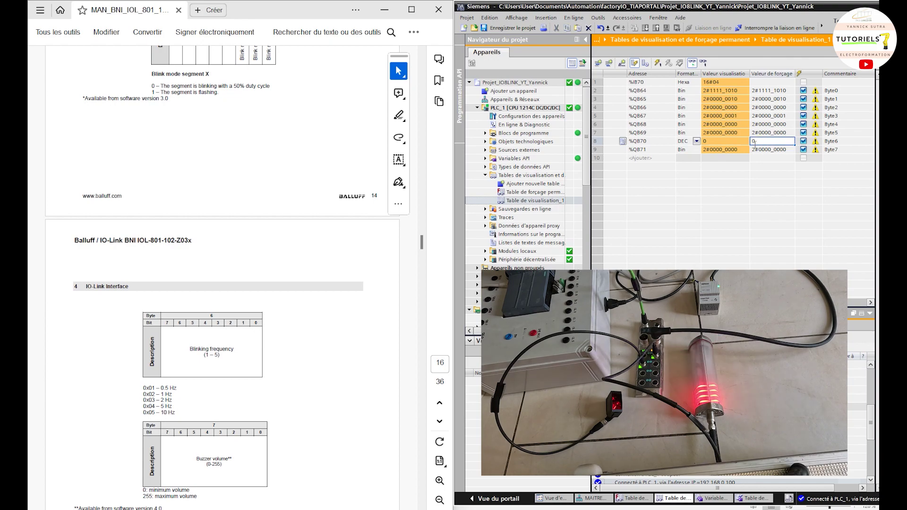
pyautogui.write('2')
pyautogui.press('BackSpace')
pyautogui.write('5')
pyautogui.press('Return')
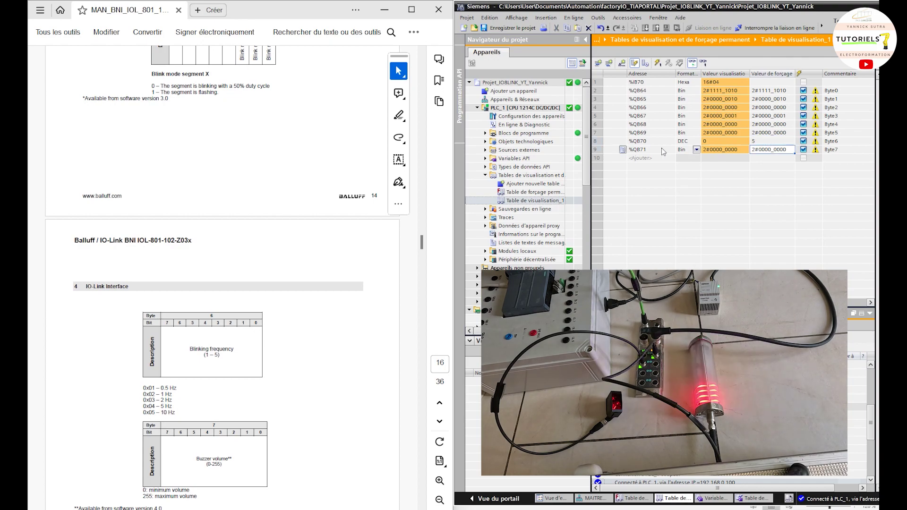
pyautogui.click(604, 141)
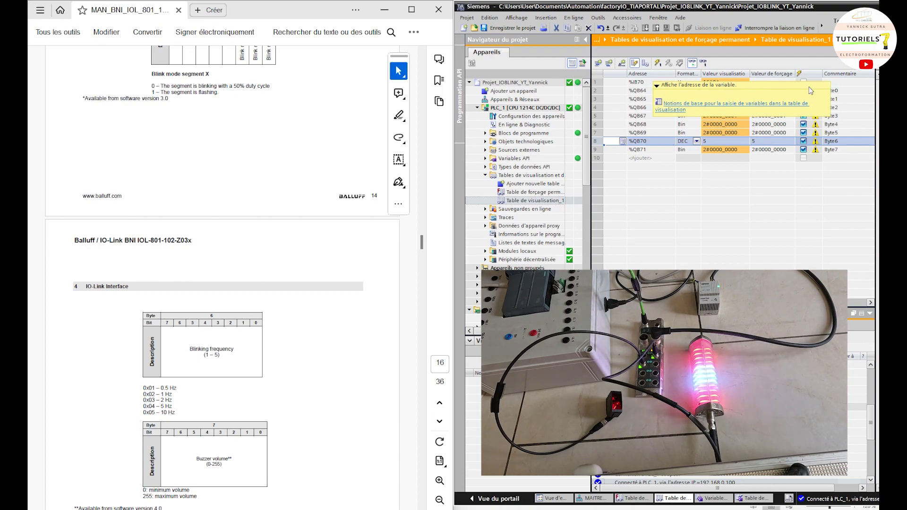
# - Set the modify value of %QB70 to 1 for a 0.5 Hz blinking frequency and write it to the PLC
pyautogui.click(775, 140)
pyautogui.write('1')
pyautogui.press('Return')
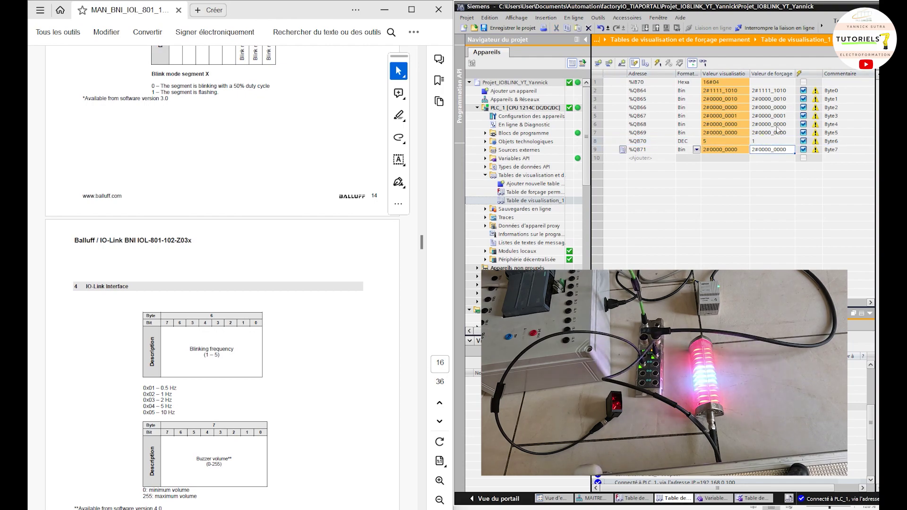
pyautogui.click(615, 141)
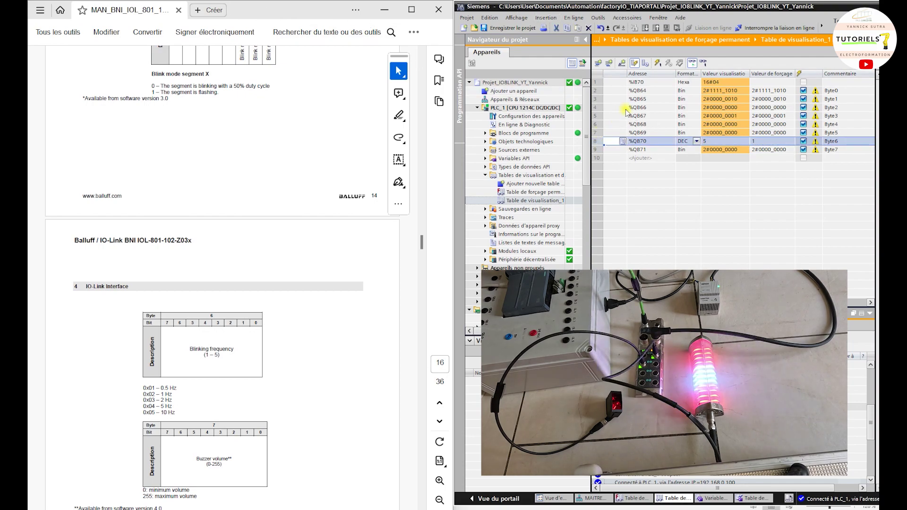
pyautogui.click(657, 63)
# - Consult the manual's byte 3 table, set the modify value of %QB67 to 2#0000_0010 for Level Mode, and write it to the PLC
pyautogui.scroll(3, 199, 293)
pyautogui.scroll(5, 199, 292)
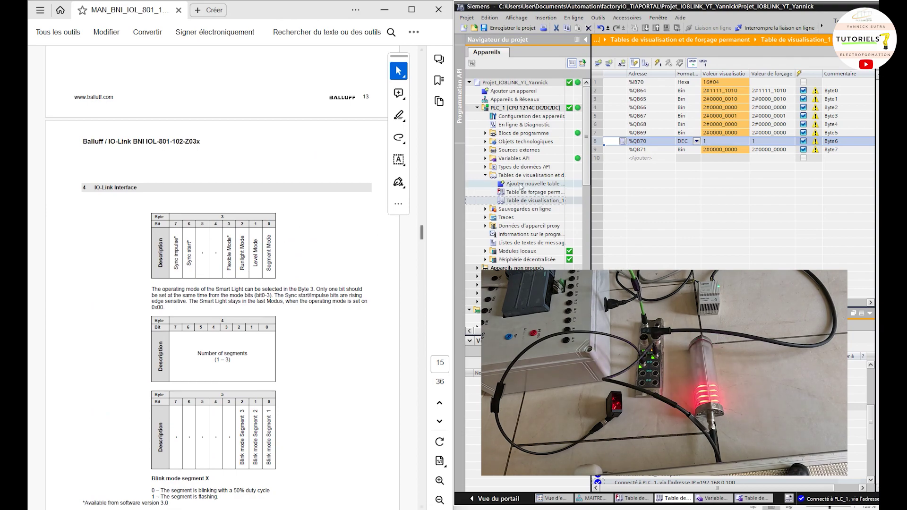
pyautogui.doubleClick(783, 115)
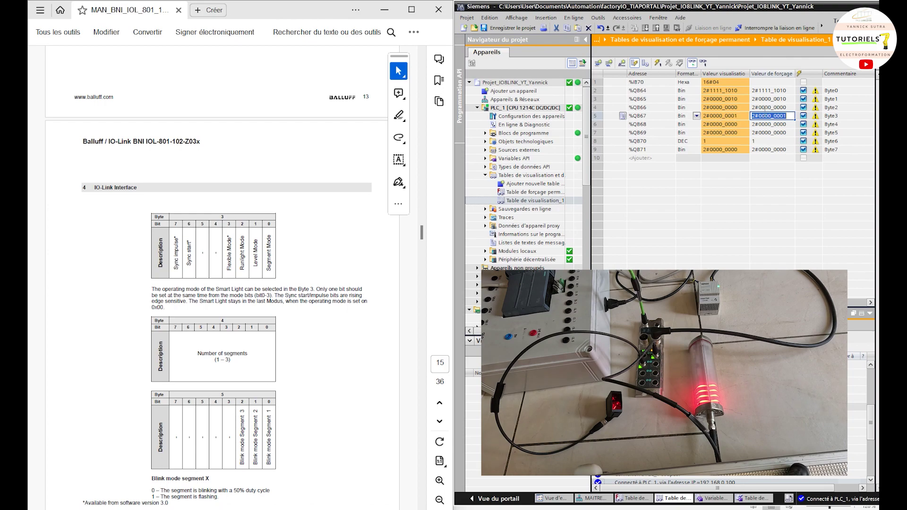
pyautogui.moveTo(781, 116); pyautogui.dragTo(792, 119)
pyautogui.write('10')
pyautogui.press('Return')
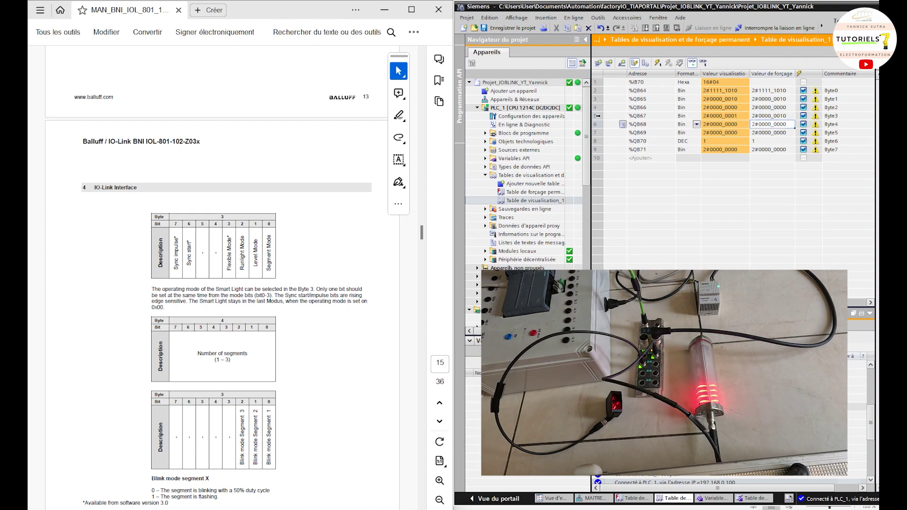
pyautogui.click(598, 116)
pyautogui.click(656, 64)
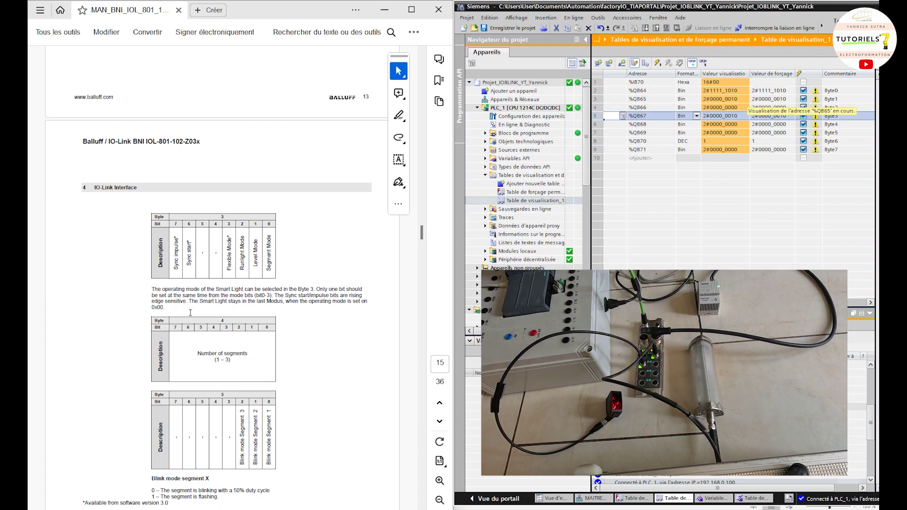
# - Find the manual's Level Mode section after the Segment Mode pages and examine its byte 0 to 2 tables
pyautogui.scroll(-1, 421, 246)
pyautogui.scroll(5, 129, 182)
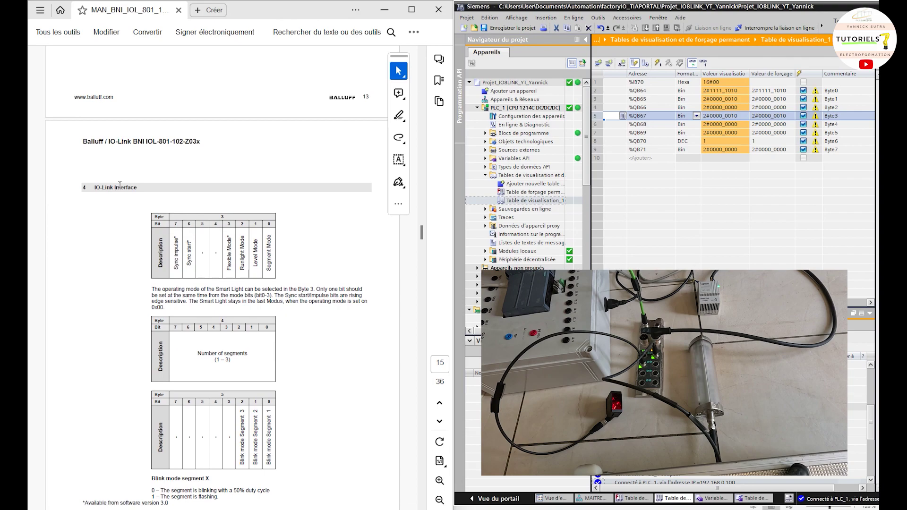
pyautogui.scroll(3, 127, 175)
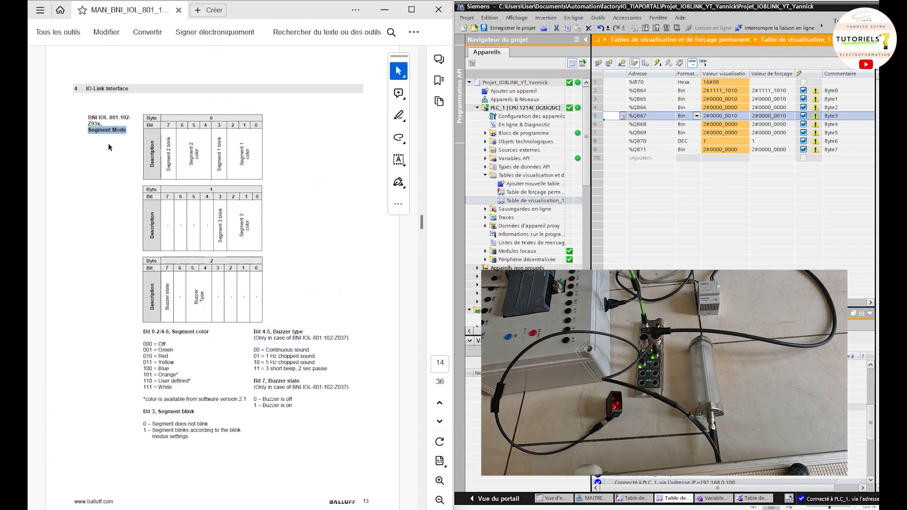
pyautogui.scroll(-4, 134, 212)
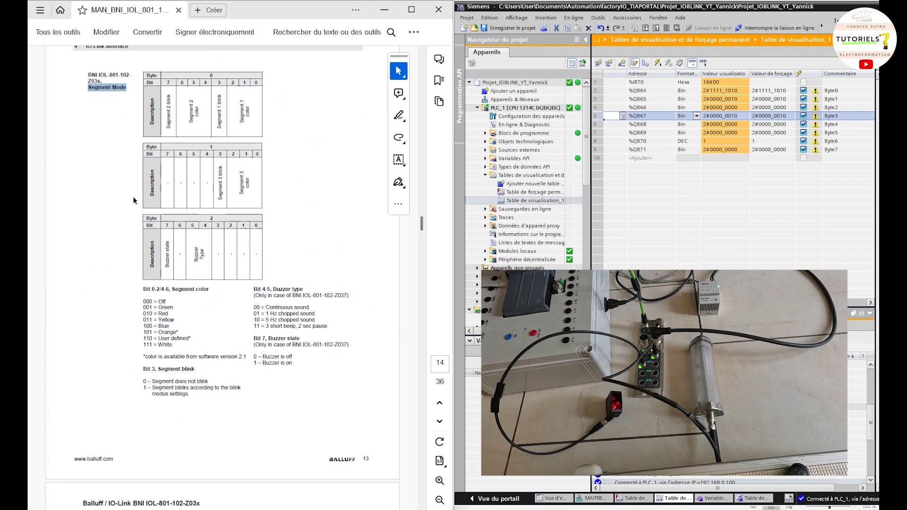
pyautogui.scroll(-10, 134, 211)
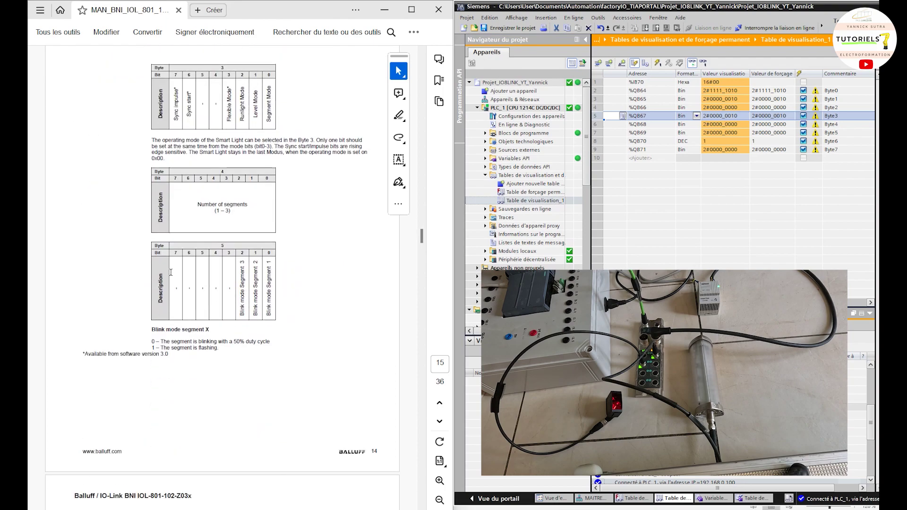
pyautogui.scroll(-10, 173, 265)
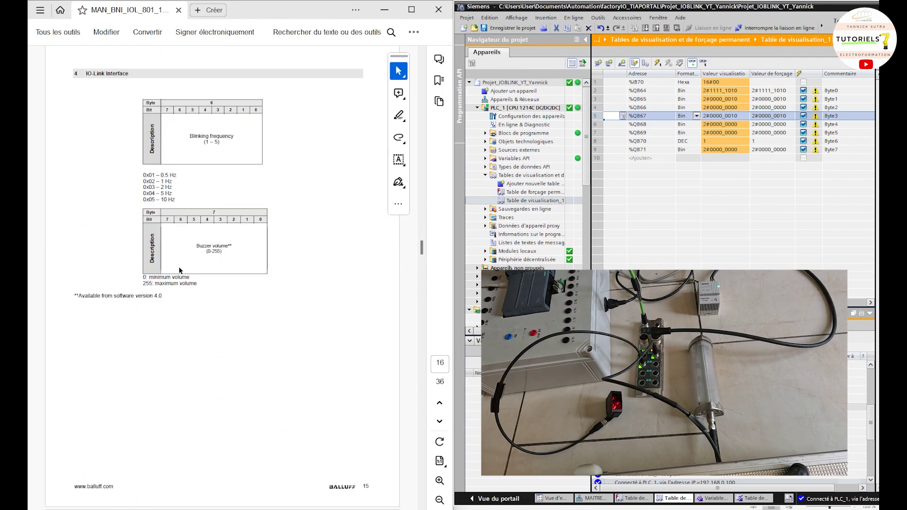
pyautogui.scroll(-3, 213, 284)
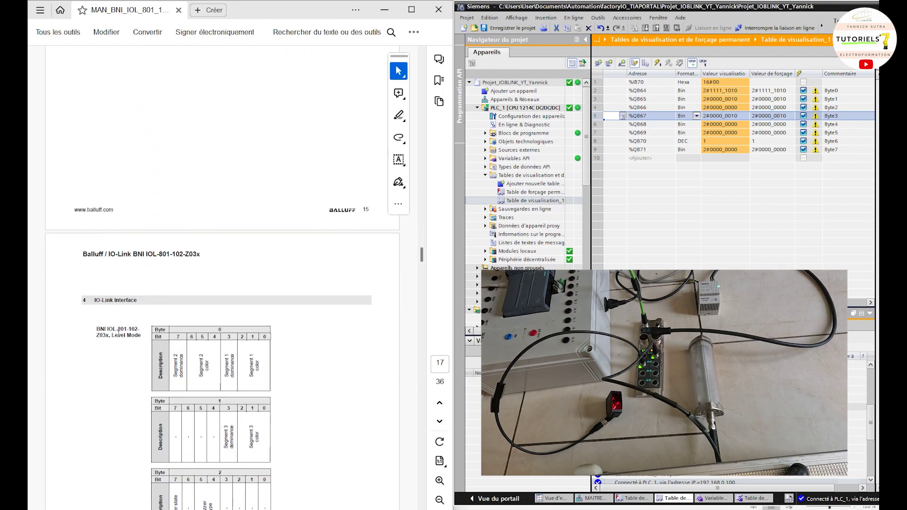
pyautogui.moveTo(118, 332); pyautogui.dragTo(144, 334)
pyautogui.scroll(-2, 144, 333)
pyautogui.click(336, 366)
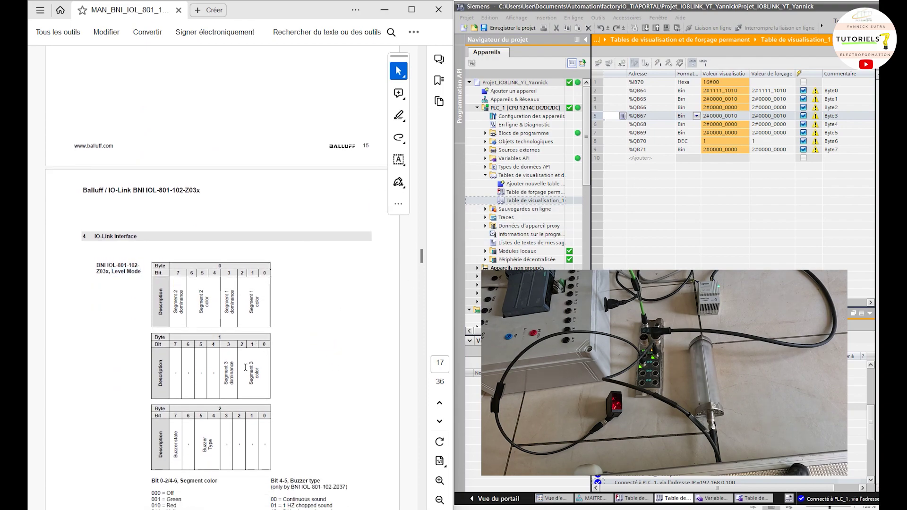
pyautogui.scroll(-2, 245, 367)
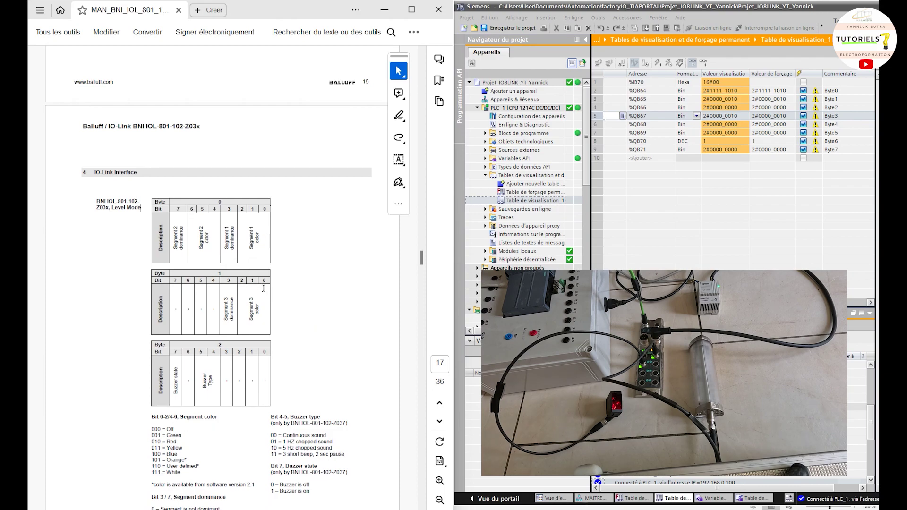
# - Examine the Level Mode tables for bytes 3 to 7, including level type, 16-bit level value, buzzer volume and level resolution
pyautogui.scroll(-5, 276, 284)
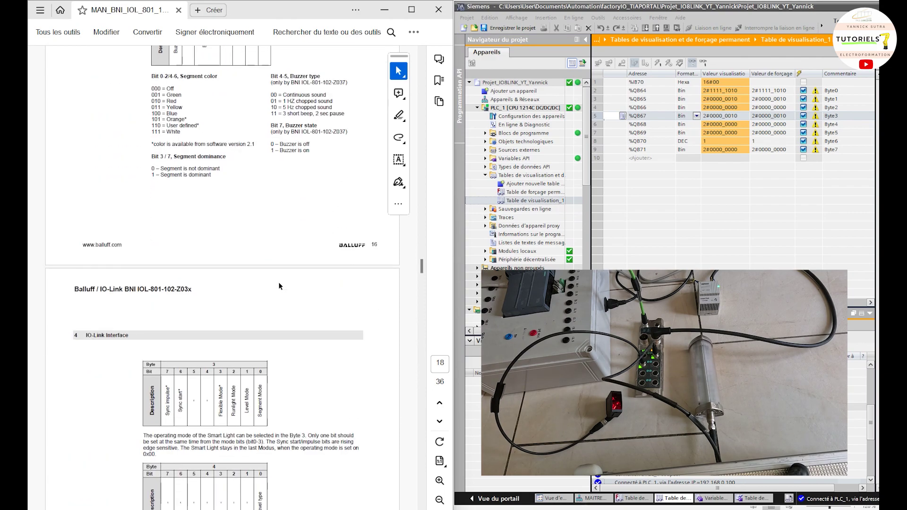
pyautogui.scroll(-2, 279, 283)
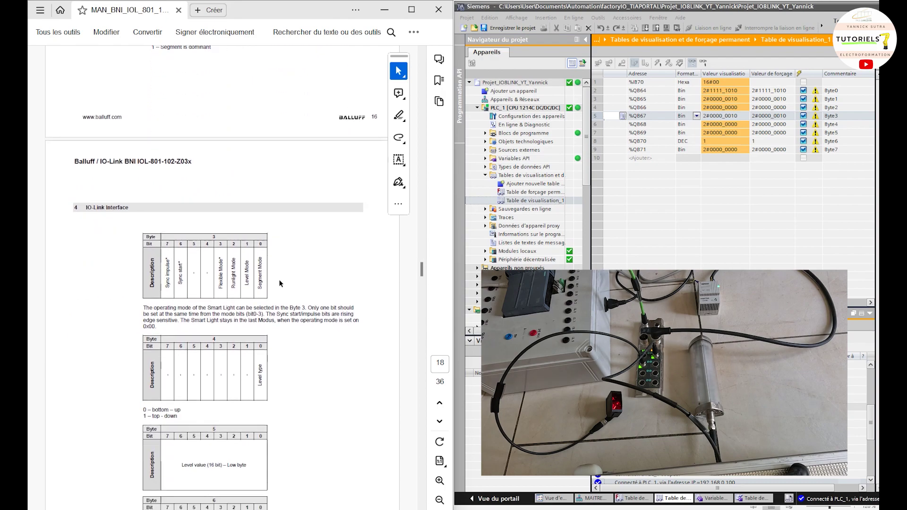
pyautogui.scroll(-1, 276, 334)
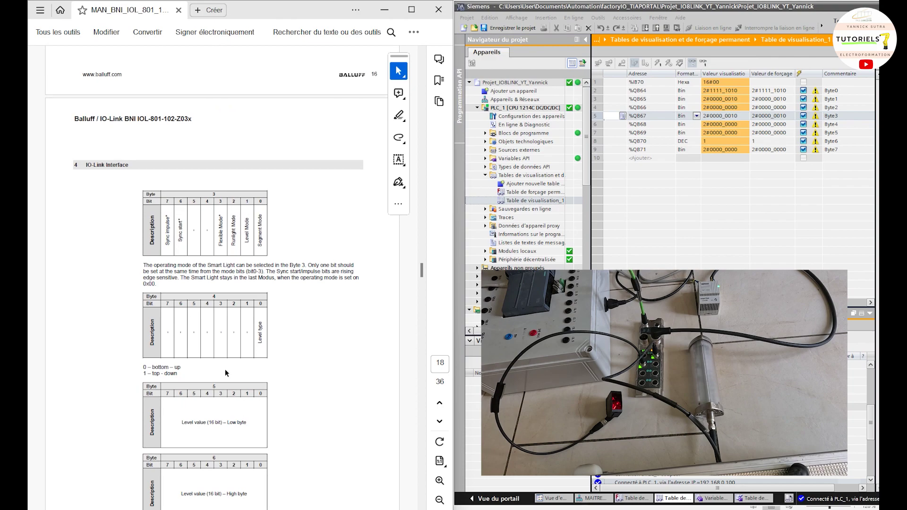
pyautogui.scroll(-1, 223, 370)
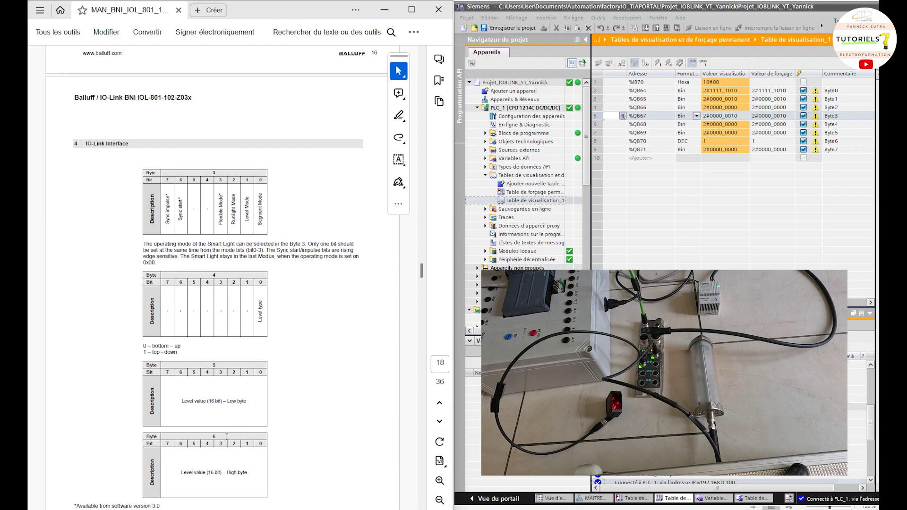
pyautogui.scroll(-1, 226, 436)
pyautogui.scroll(-4, 224, 400)
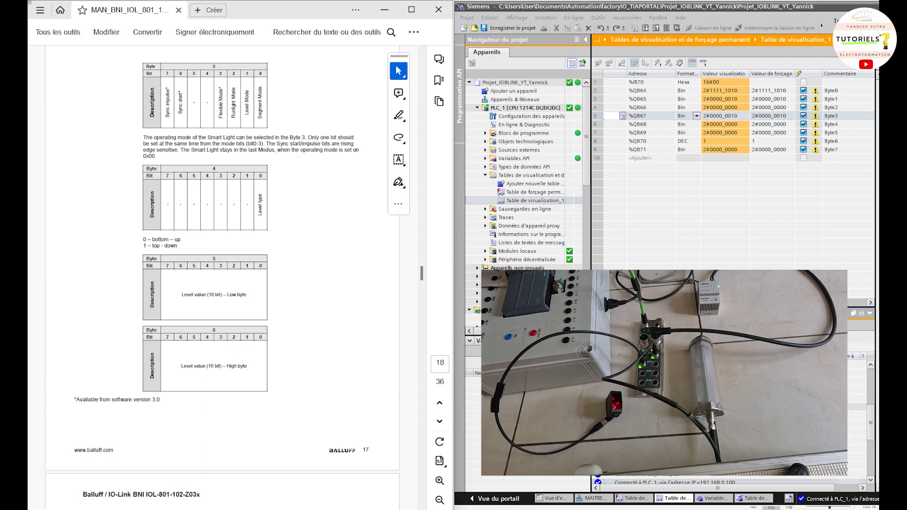
pyautogui.scroll(-5, 262, 458)
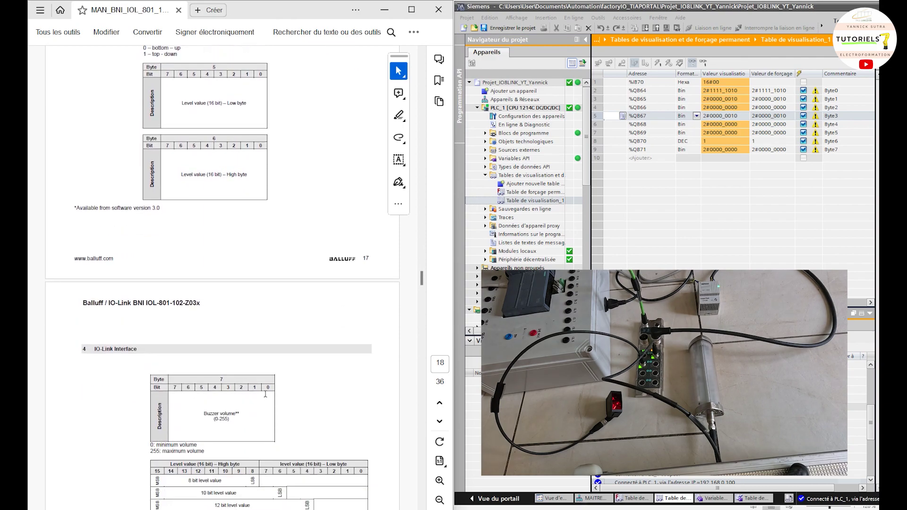
pyautogui.scroll(-1, 264, 391)
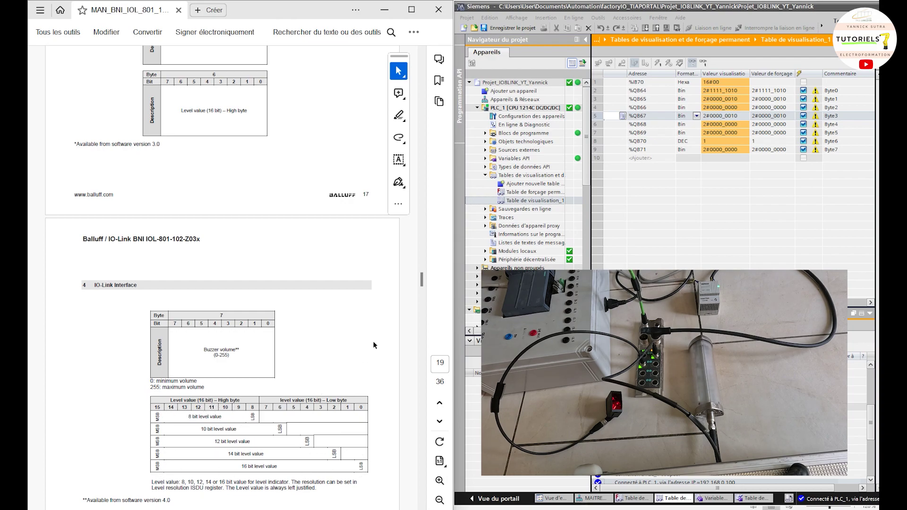
pyautogui.scroll(3, 240, 339)
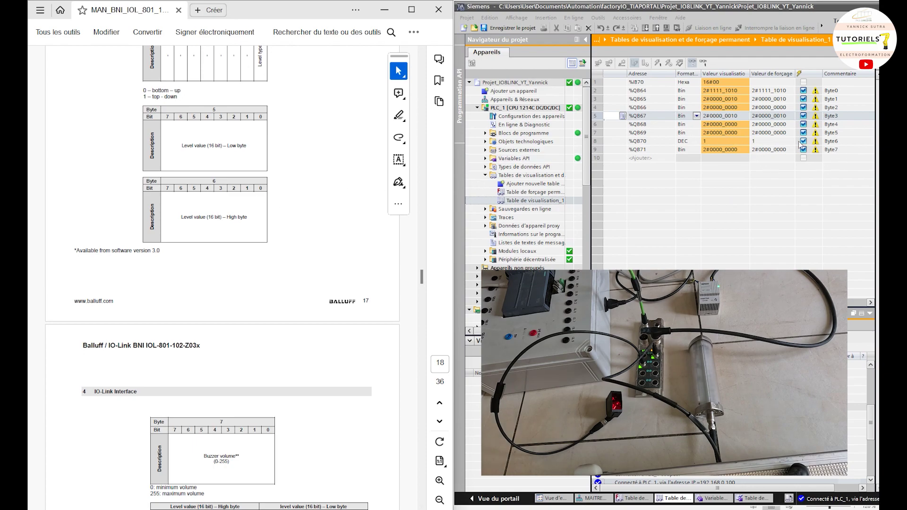
# - Set the modify value of %QB70, the level value's high byte, to 255 and write it to the PLC
pyautogui.doubleClick(772, 141)
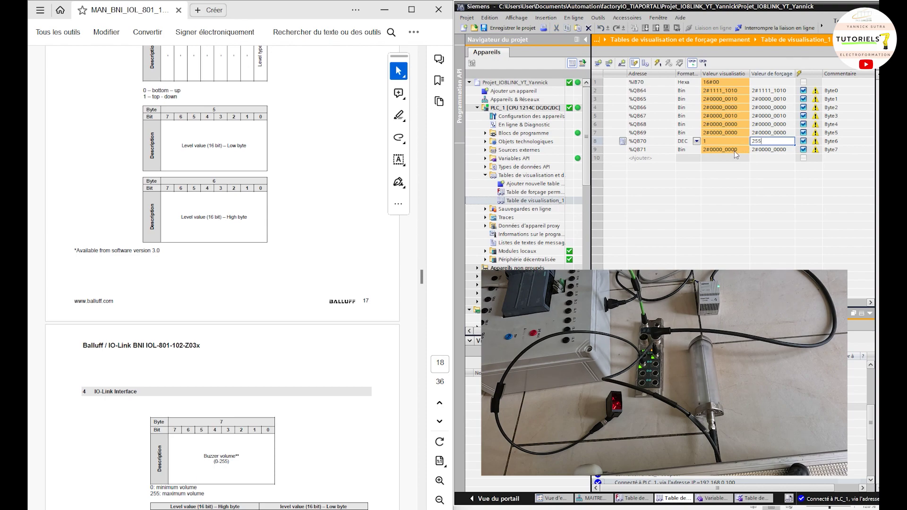
pyautogui.press('Return')
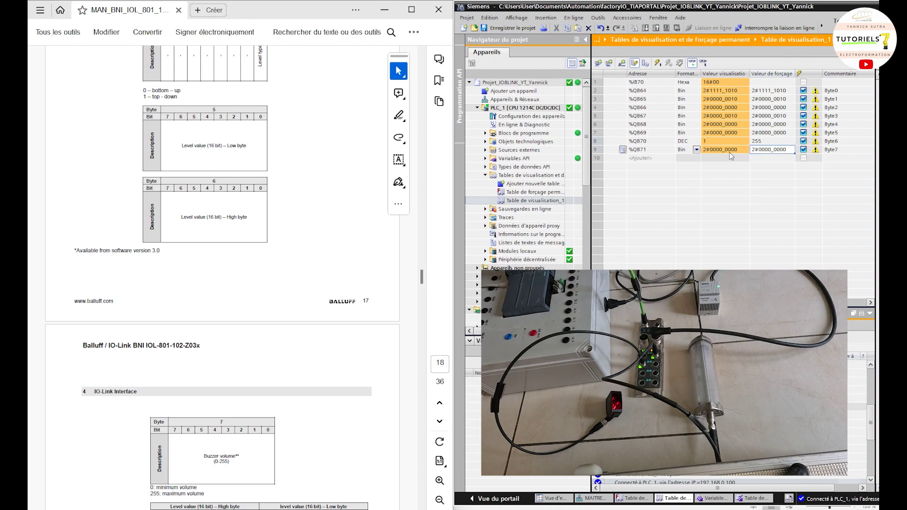
pyautogui.click(596, 141)
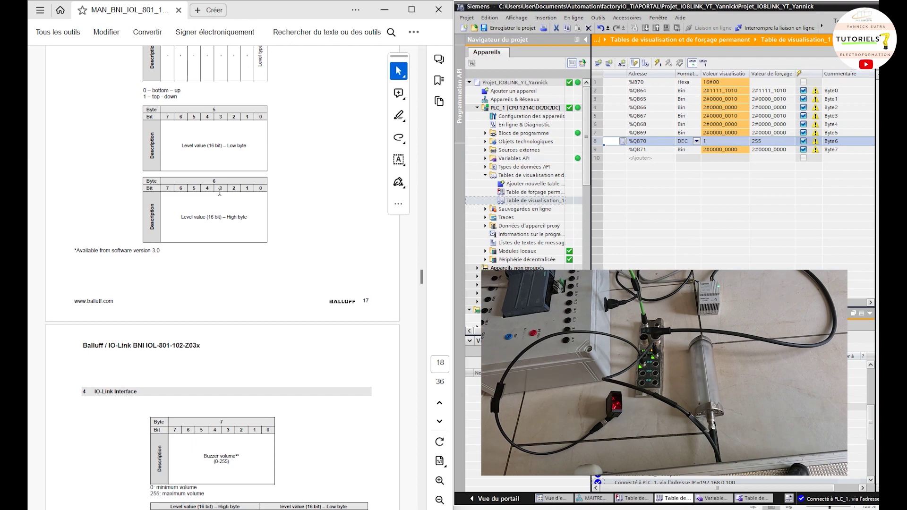
pyautogui.click(769, 141)
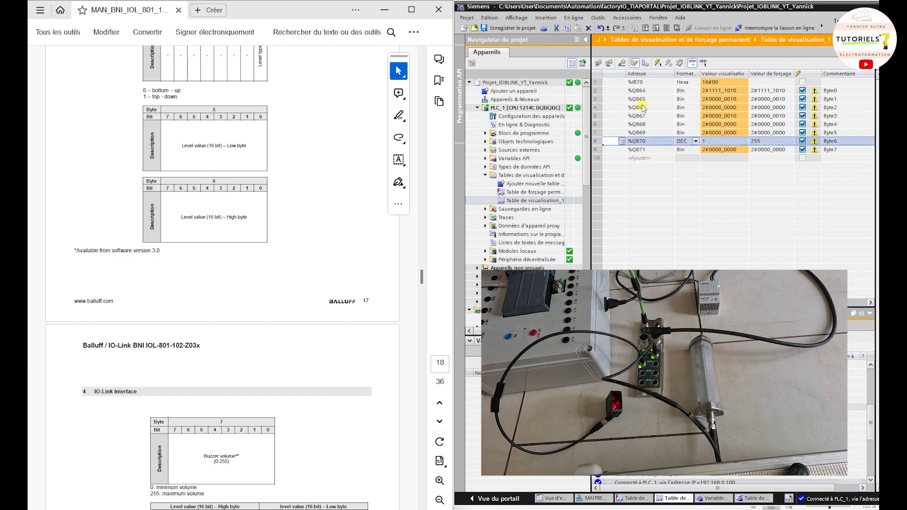
pyautogui.click(658, 63)
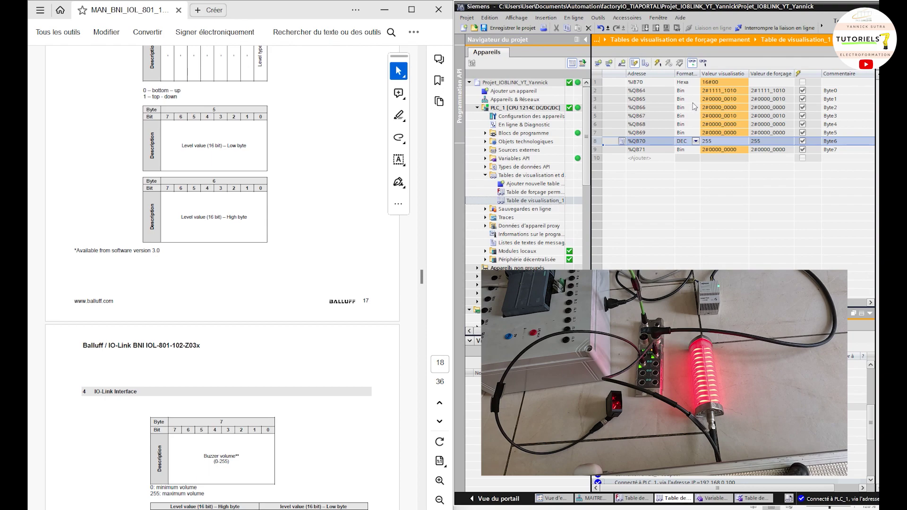
# - Set the modify value of %QB70 to 10 and write it to the PLC
pyautogui.click(769, 143)
pyautogui.moveTo(771, 143); pyautogui.dragTo(732, 148)
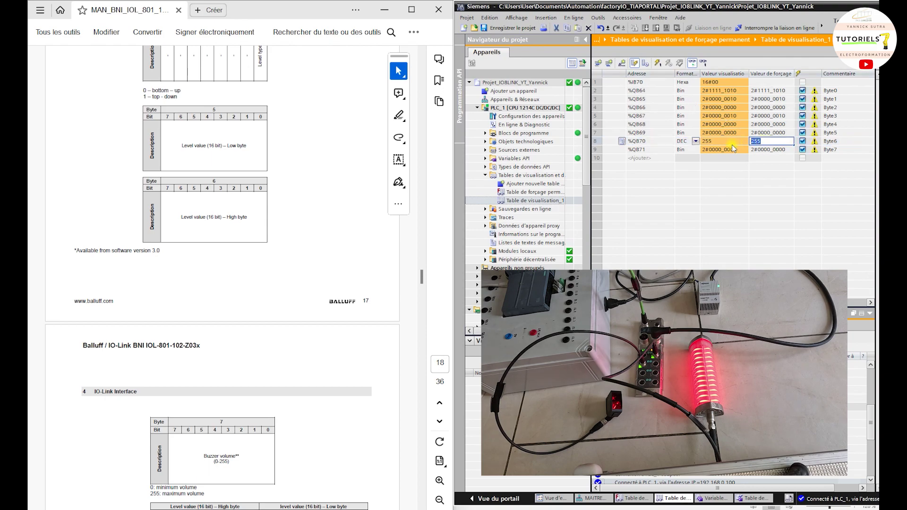
pyautogui.write('10')
pyautogui.press('Return')
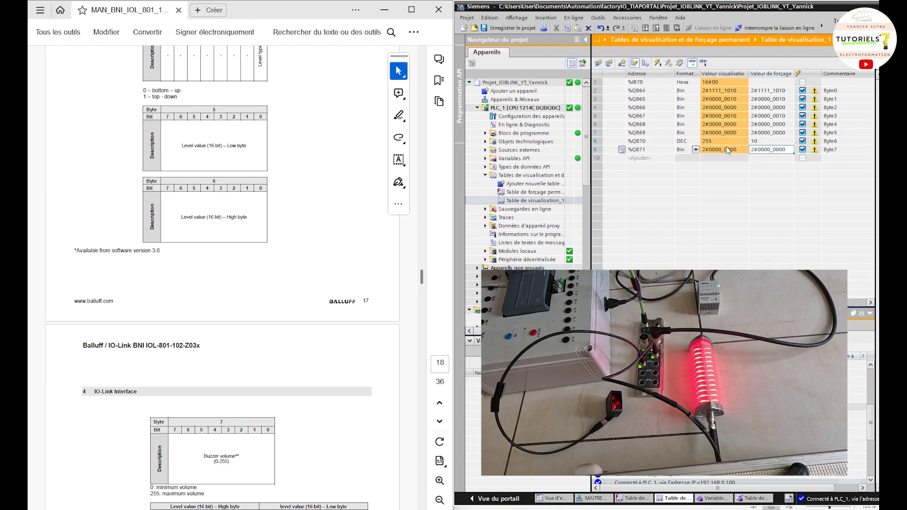
pyautogui.click(664, 67)
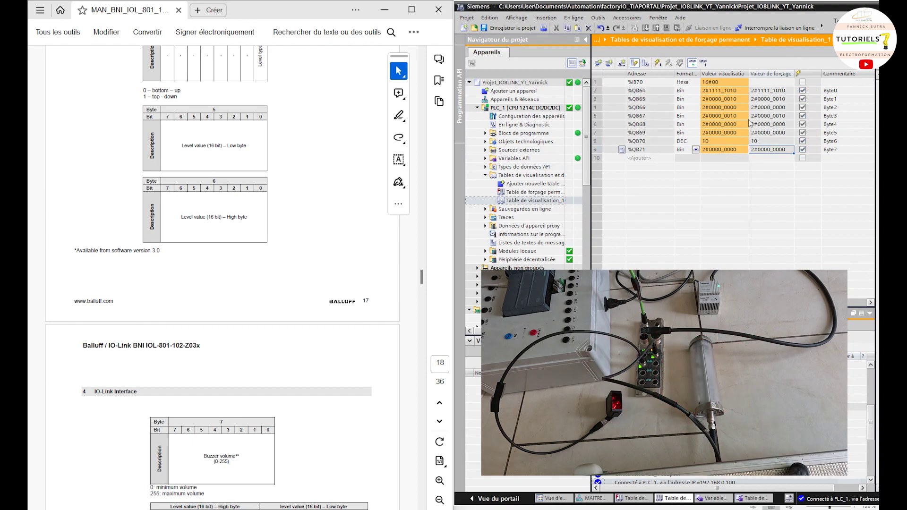
# - Set the modify value of %QB70 to 30 and write it to the PLC
pyautogui.click(762, 142)
pyautogui.moveTo(759, 141); pyautogui.dragTo(750, 143)
pyautogui.write('3')
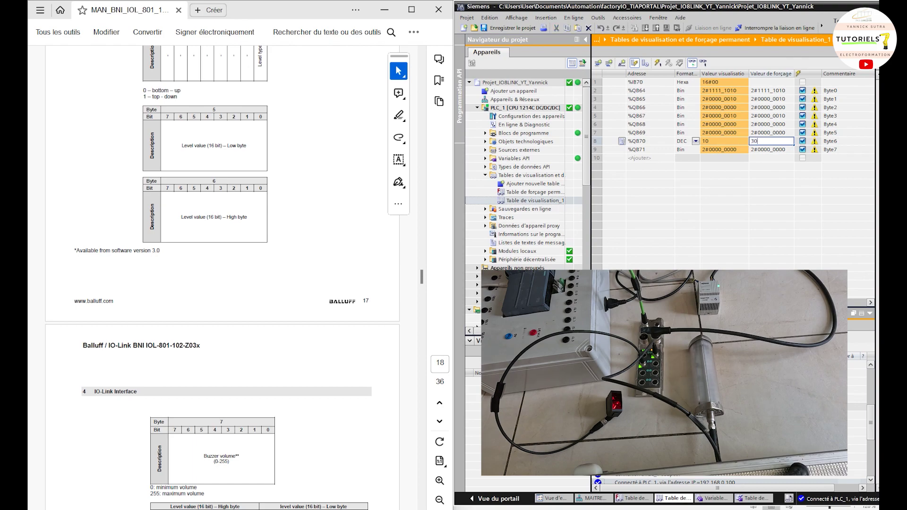
pyautogui.write('0')
pyautogui.press('Return')
pyautogui.click(658, 63)
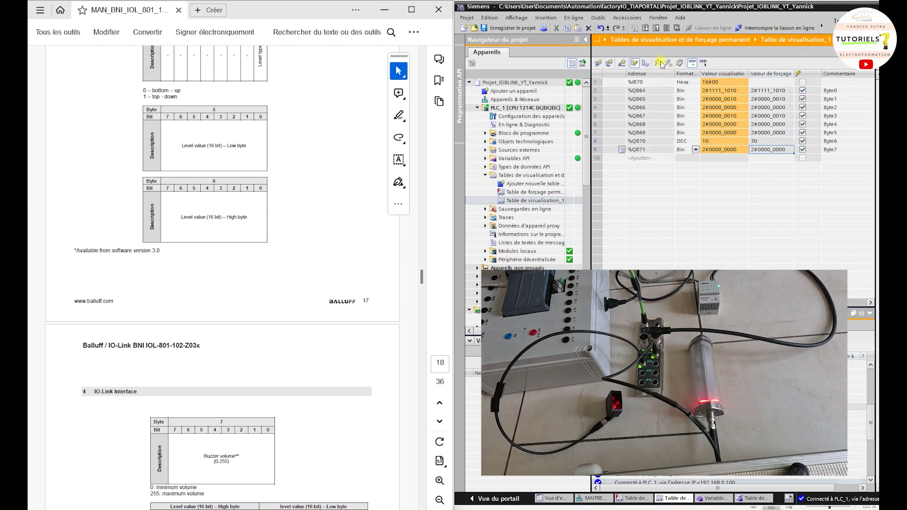
# - Set the modify value of %QB70 to 60 and write it to the PLC
pyautogui.click(778, 141)
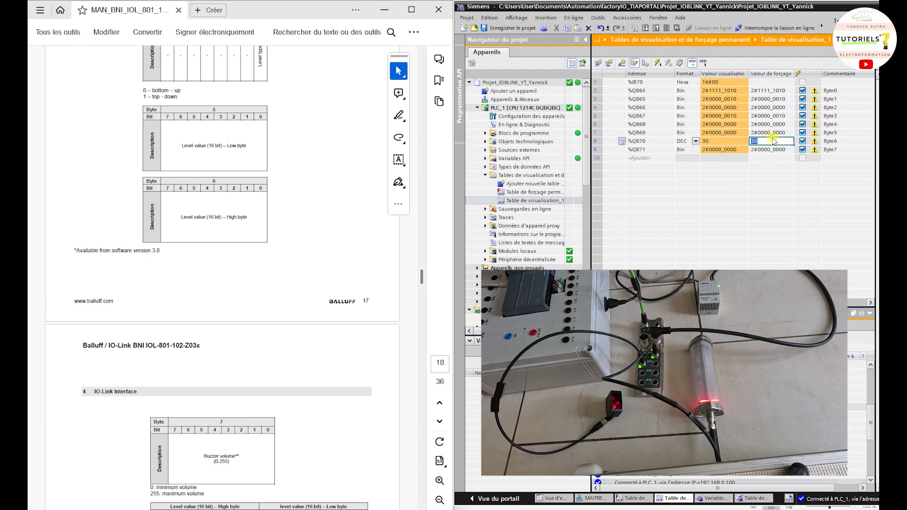
pyautogui.write('60')
pyautogui.press('Return')
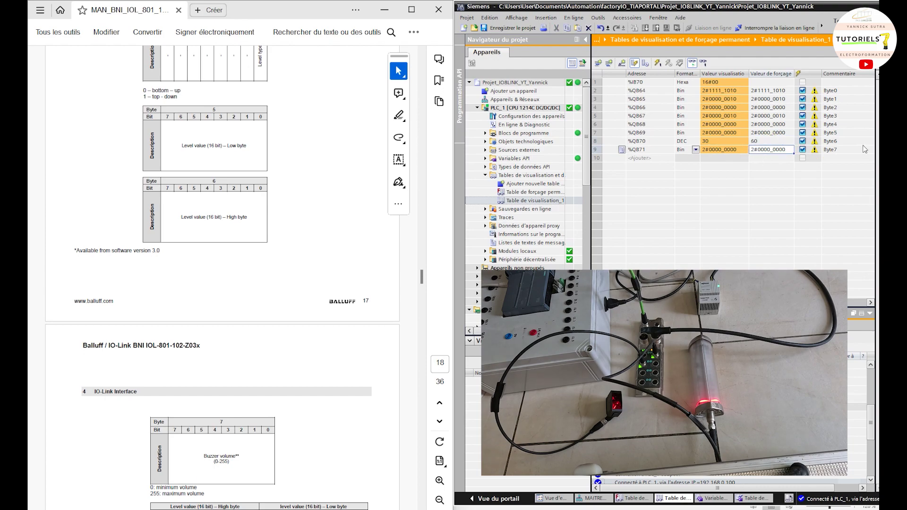
pyautogui.click(658, 63)
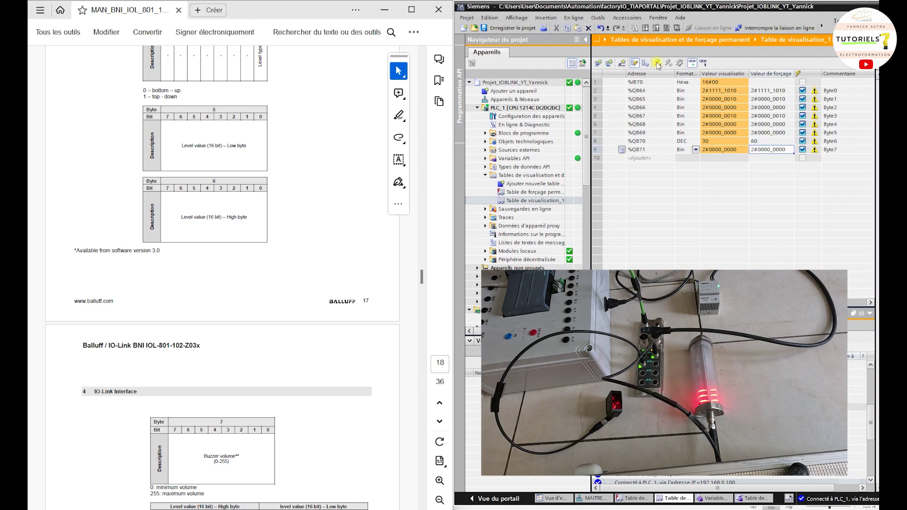
# - Set the modify value of %QB70 to 100 and write it to the PLC
pyautogui.click(787, 140)
pyautogui.write('100')
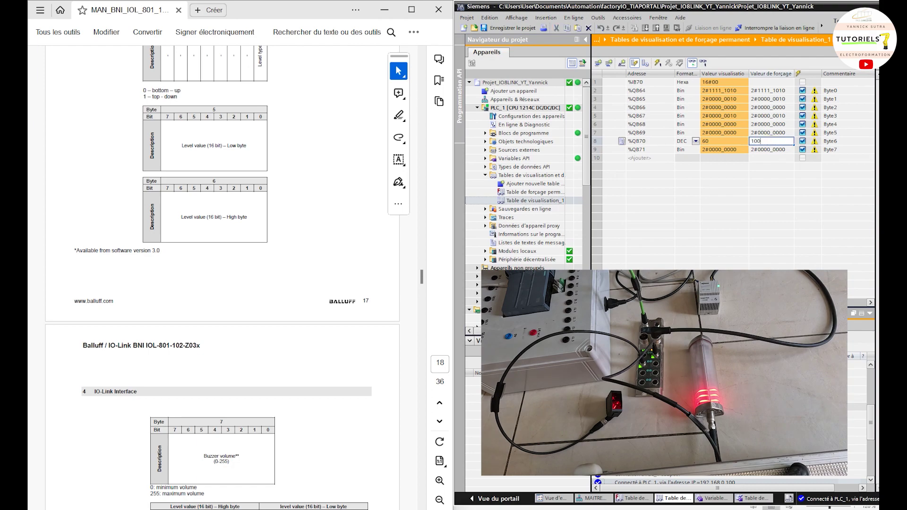
pyautogui.press('Return')
pyautogui.click(658, 63)
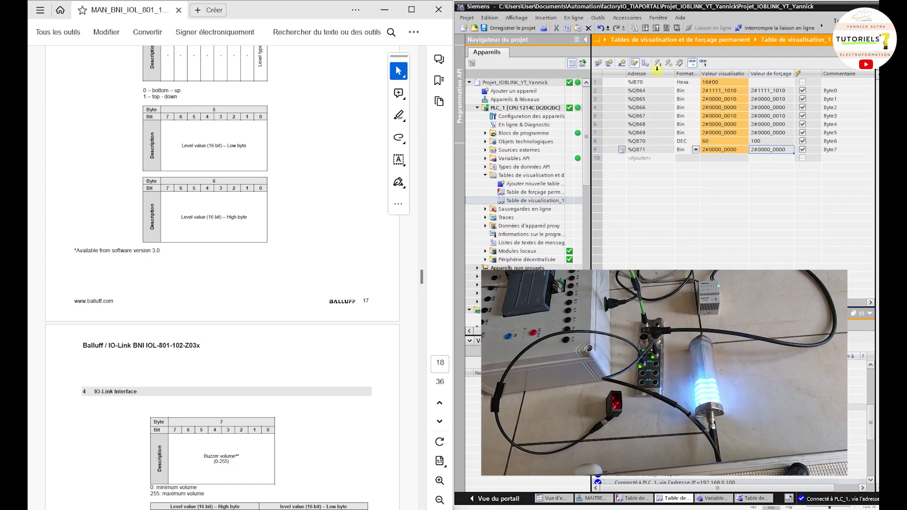
# - Set the modify value of %QB70 to 200, move its row above %QB69, and write the value to the PLC
pyautogui.click(771, 142)
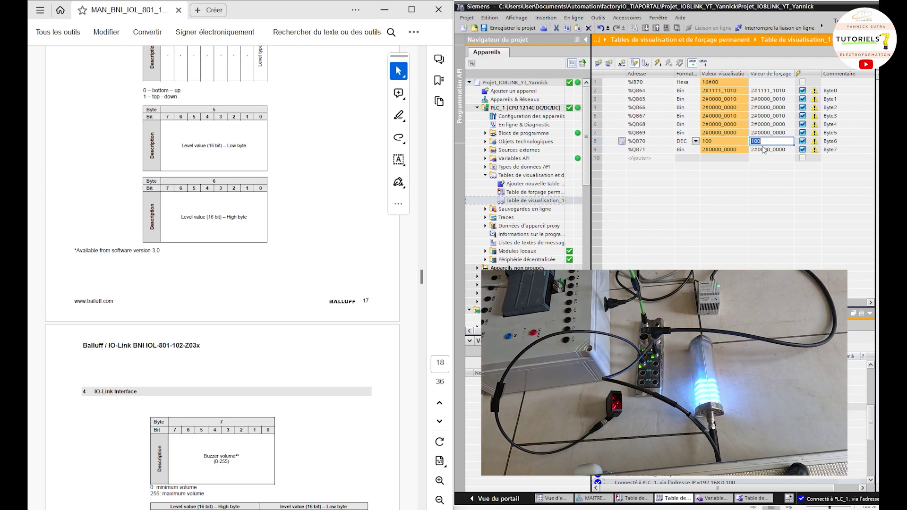
pyautogui.write('200')
pyautogui.press('Return')
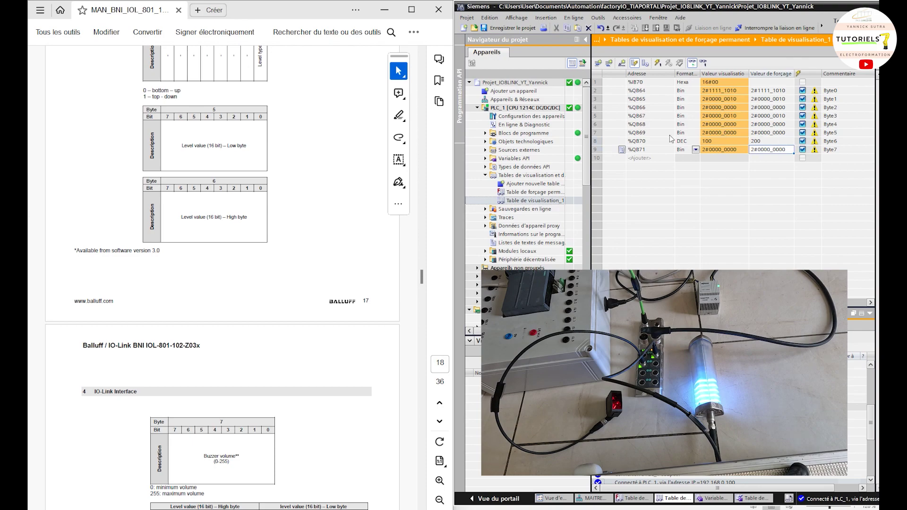
pyautogui.click(599, 142)
pyautogui.moveTo(604, 134); pyautogui.dragTo(604, 133)
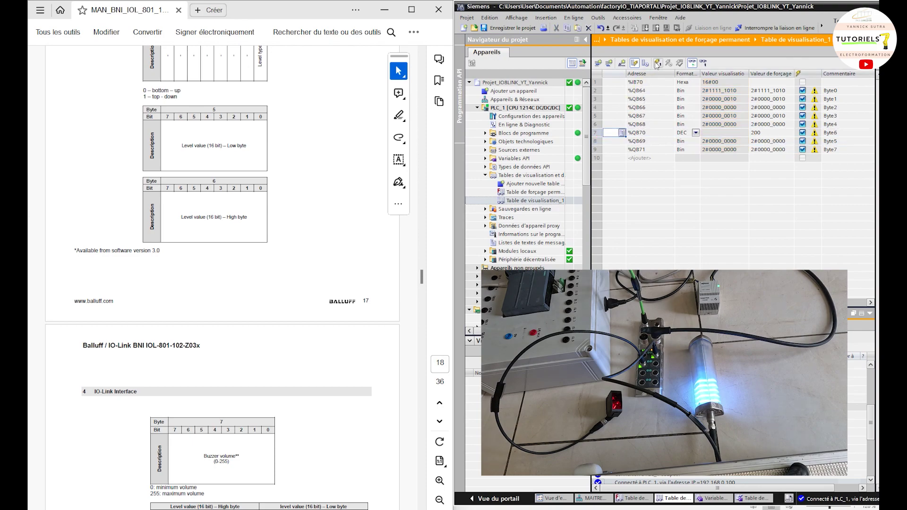
# - Set the modify value of %QB70 to 255 and write it to the PLC
pyautogui.doubleClick(772, 132)
pyautogui.write('355')
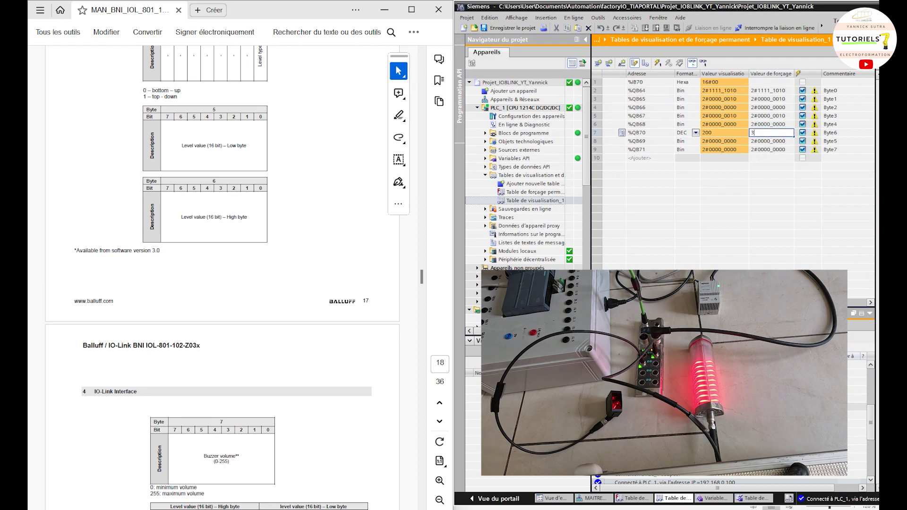
pyautogui.press('Return')
pyautogui.doubleClick(772, 132)
pyautogui.write('255')
pyautogui.press('Return')
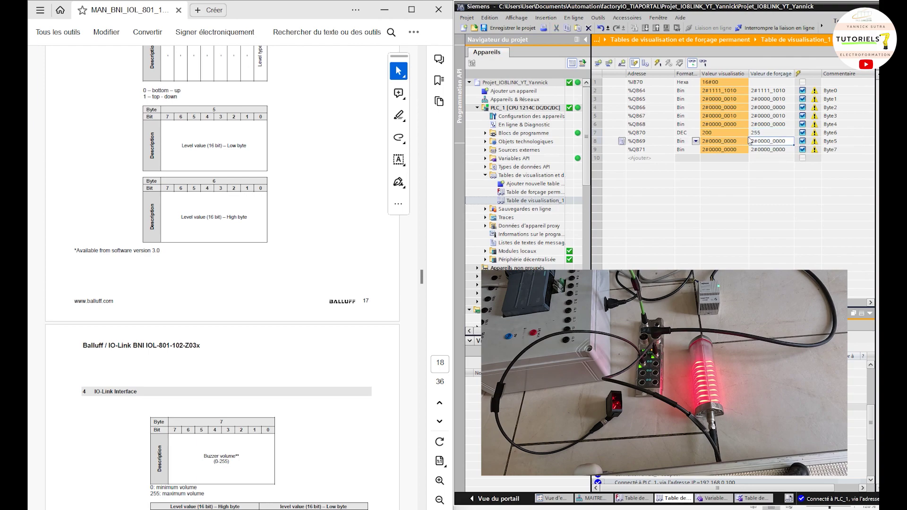
pyautogui.click(596, 133)
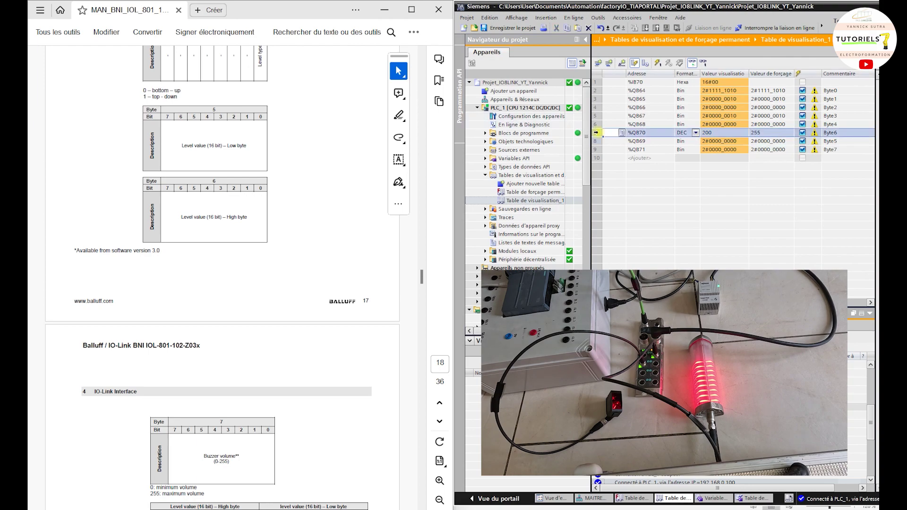
pyautogui.click(659, 62)
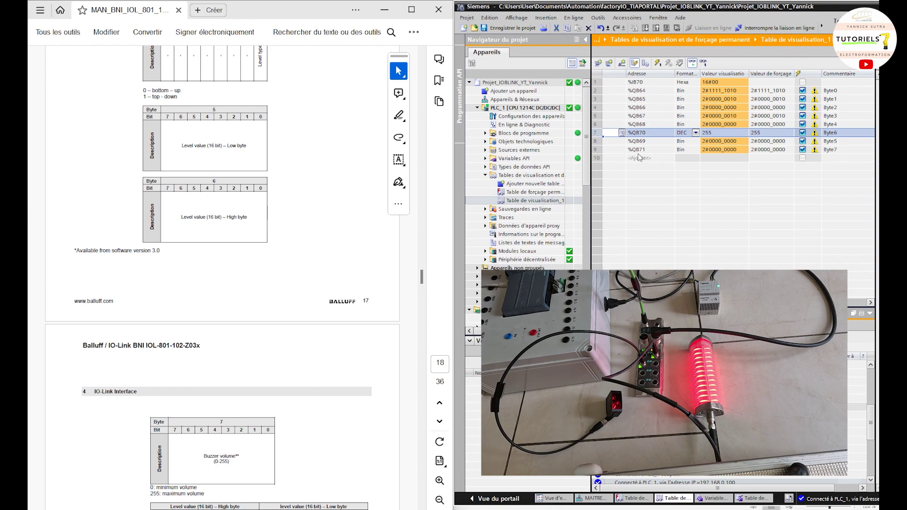
# - Clear the mode selection by setting the modify value of %QB67 to 2#0000_0000 and write it to the PLC
pyautogui.doubleClick(785, 116)
pyautogui.moveTo(779, 115); pyautogui.dragTo(785, 115)
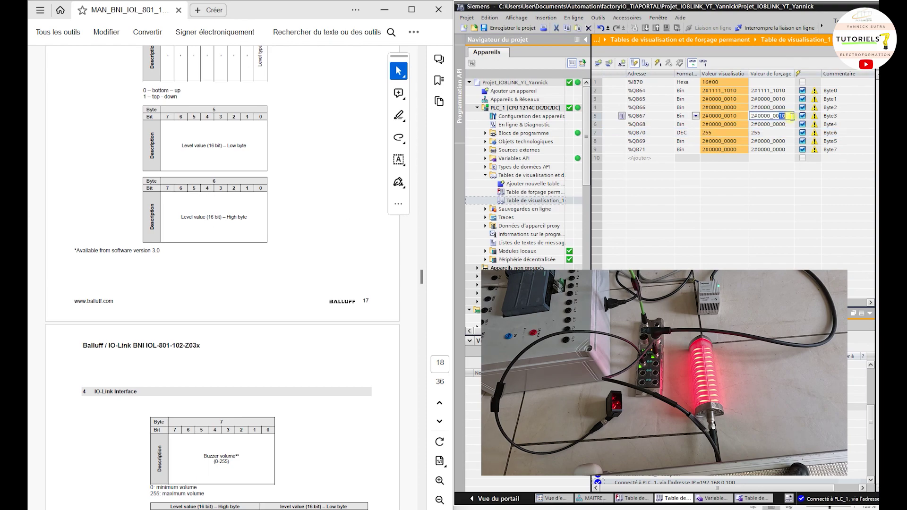
pyautogui.write('00')
pyautogui.press('Return')
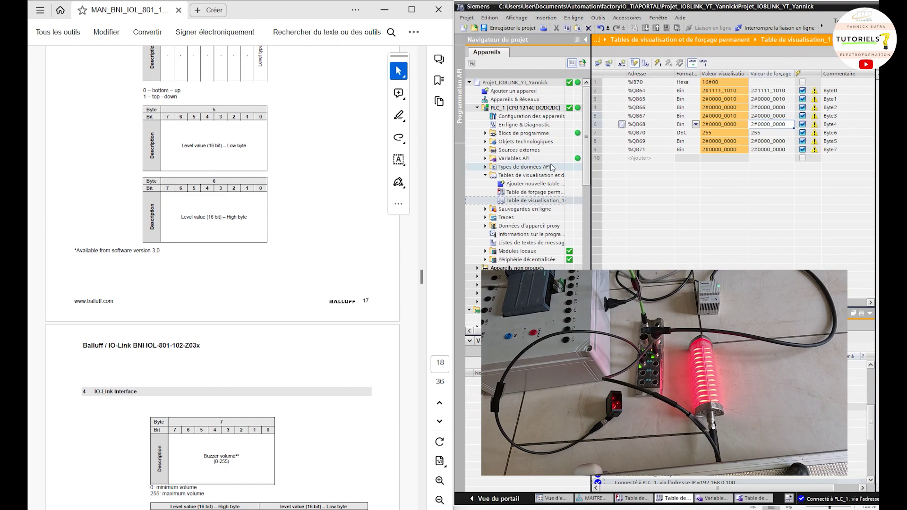
pyautogui.click(598, 114)
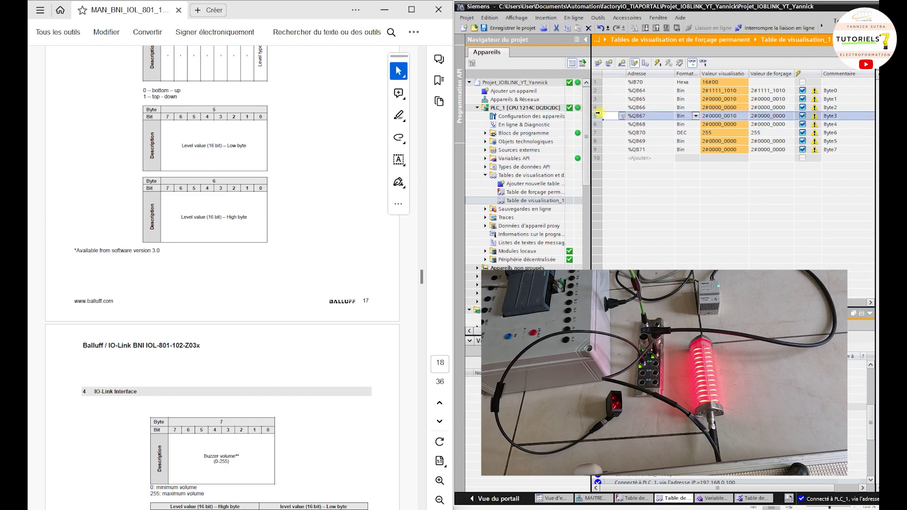
pyautogui.click(658, 64)
# - Set the modify value of %QB70 to 0 and write it to the PLC
pyautogui.click(756, 133)
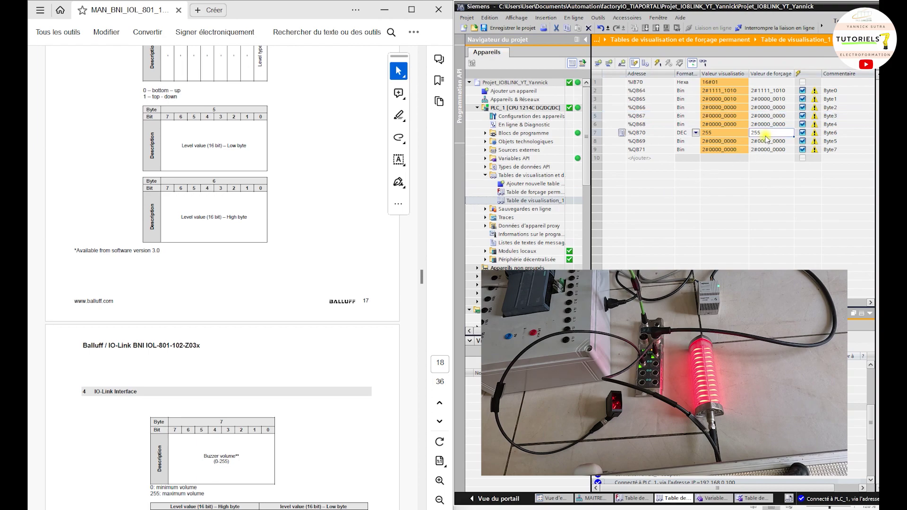
pyautogui.write('0')
pyautogui.press('Return')
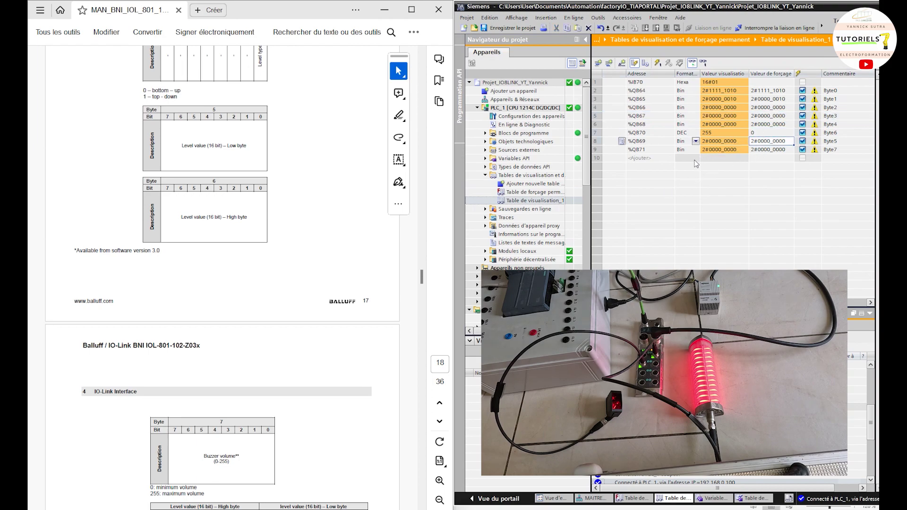
pyautogui.click(658, 63)
# - Look up Runlight Mode in the Balluff manual, set the modify value of %QB67 to 2#0000_0100, and write it to the PLC
pyautogui.scroll(-3, 167, 330)
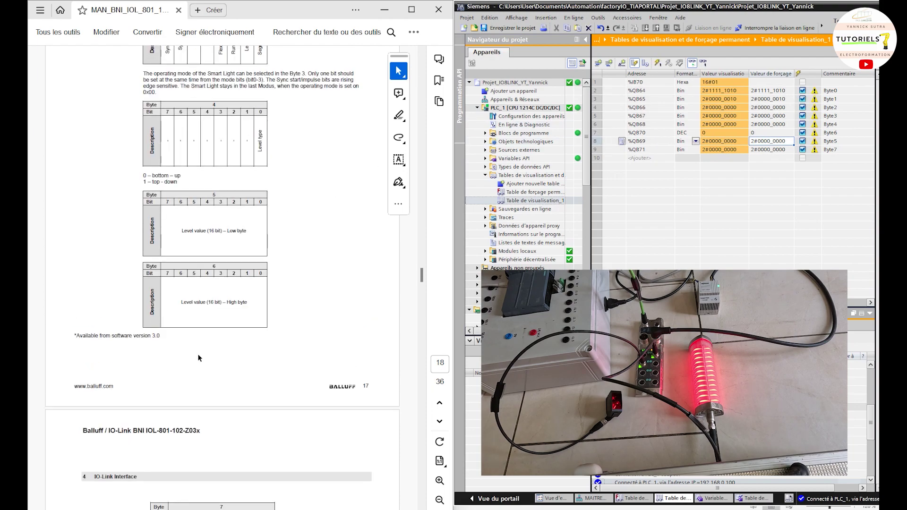
pyautogui.scroll(-7, 243, 351)
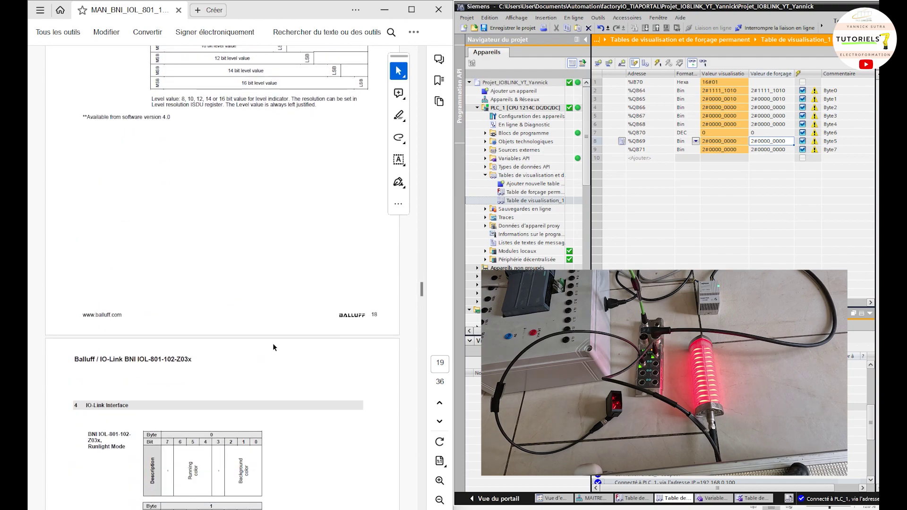
pyautogui.scroll(-2, 275, 345)
pyautogui.scroll(-2, 276, 341)
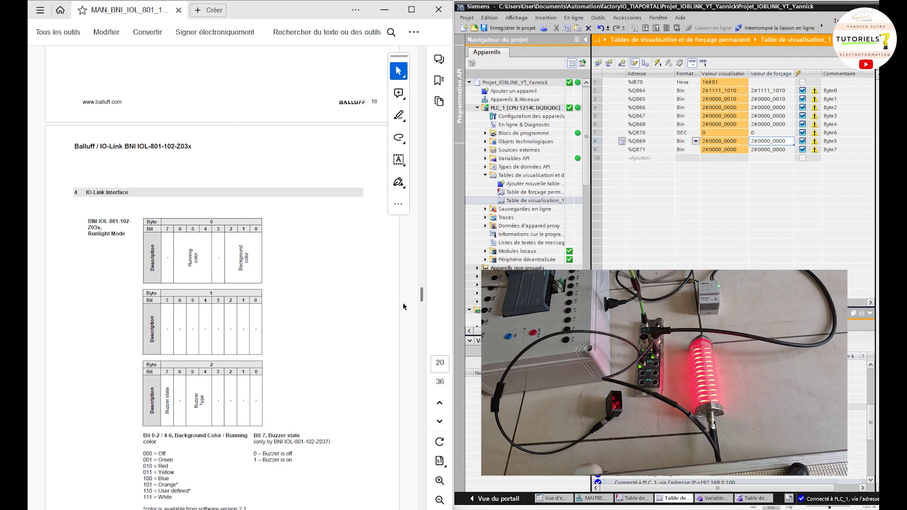
pyautogui.moveTo(422, 294); pyautogui.dragTo(430, 237)
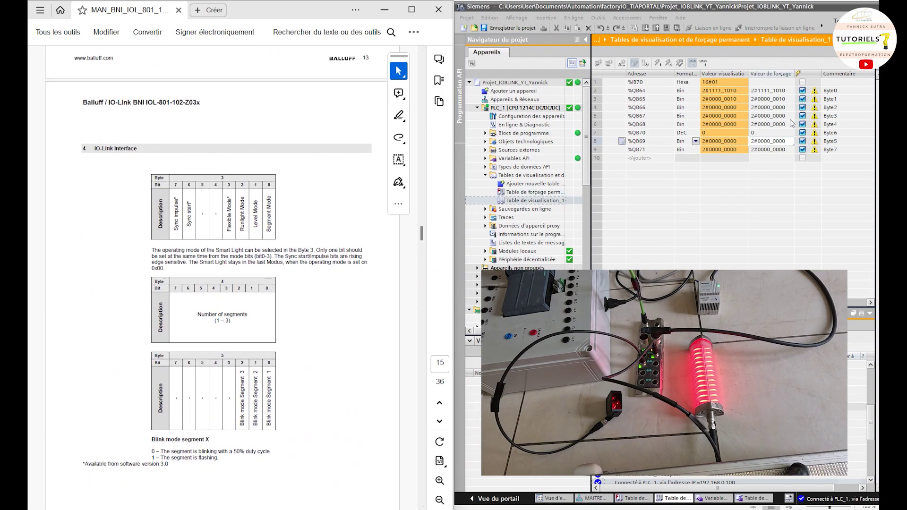
pyautogui.doubleClick(782, 116)
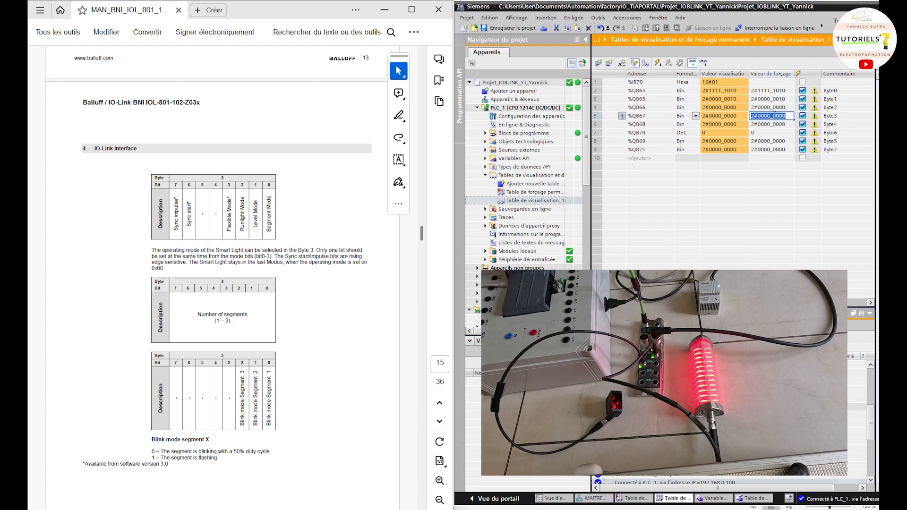
pyautogui.write('2#0000_0100')
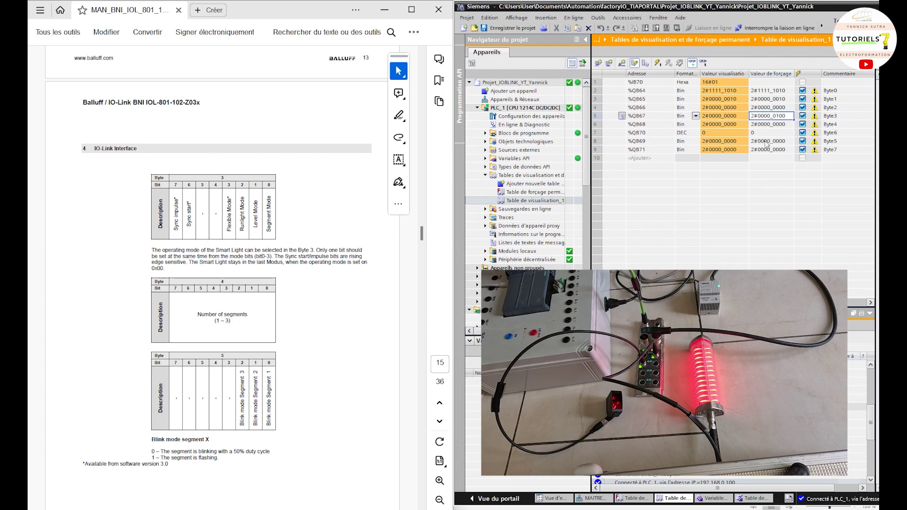
pyautogui.click(661, 65)
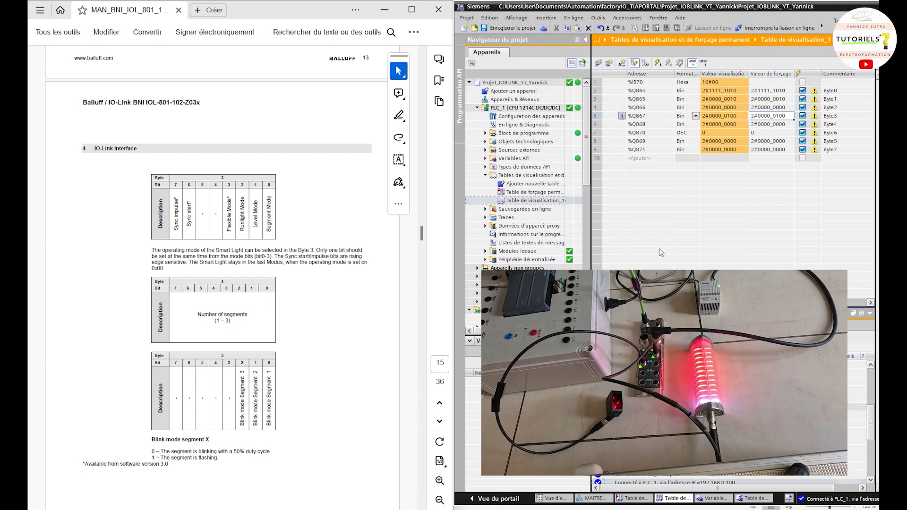
# - Examine the manual's Runlight Mode byte tables, including running and background colors, run direction, running speed and buzzer volume
pyautogui.moveTo(423, 235); pyautogui.dragTo(422, 322)
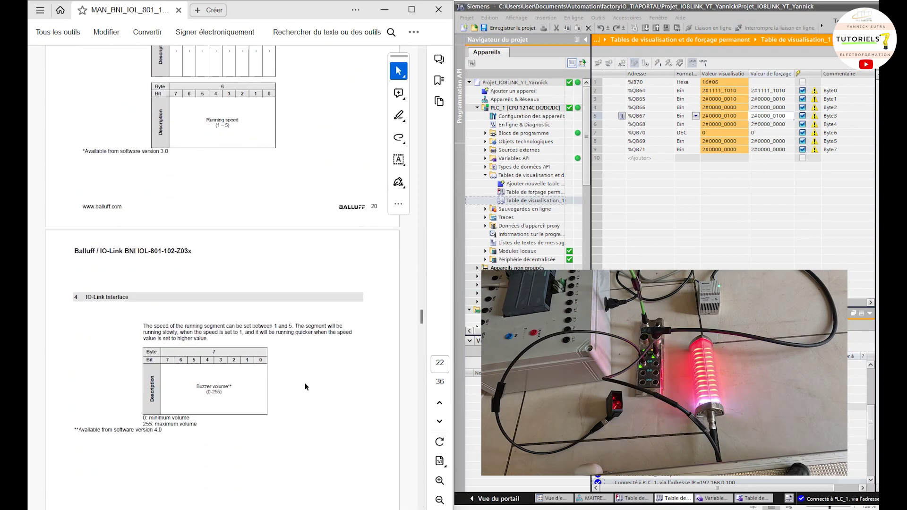
pyautogui.scroll(-3, 307, 384)
pyautogui.scroll(-6, 309, 381)
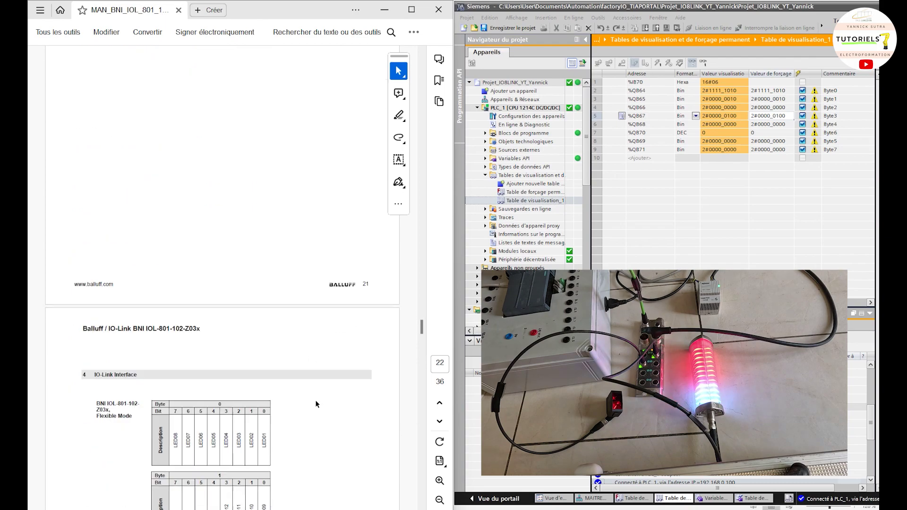
pyautogui.scroll(8, 306, 383)
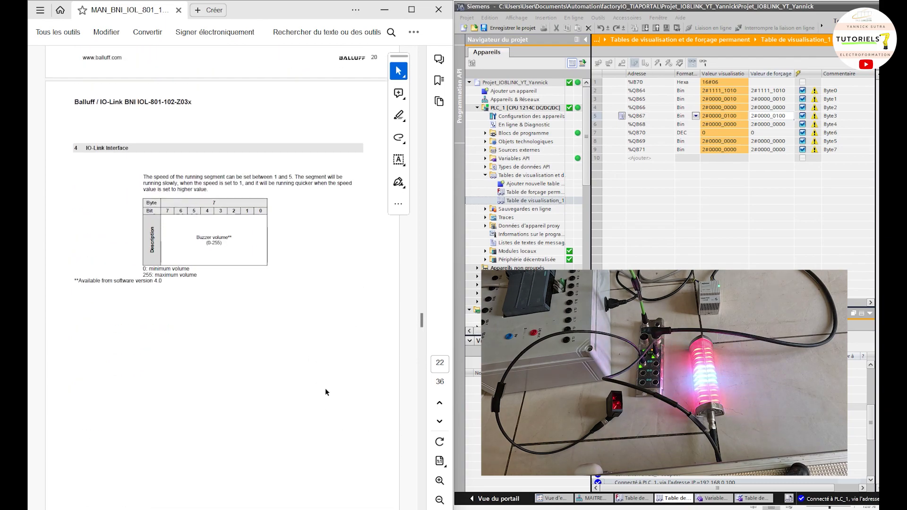
pyautogui.scroll(10, 330, 407)
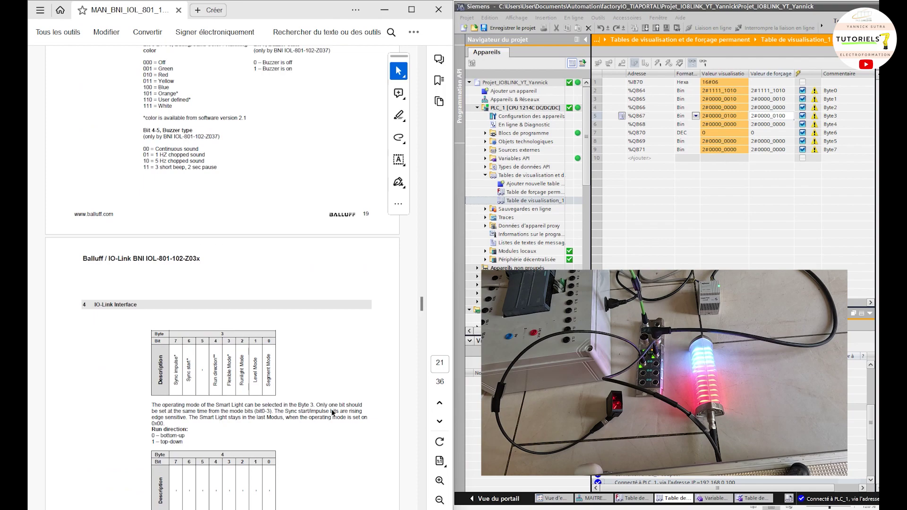
pyautogui.scroll(6, 332, 410)
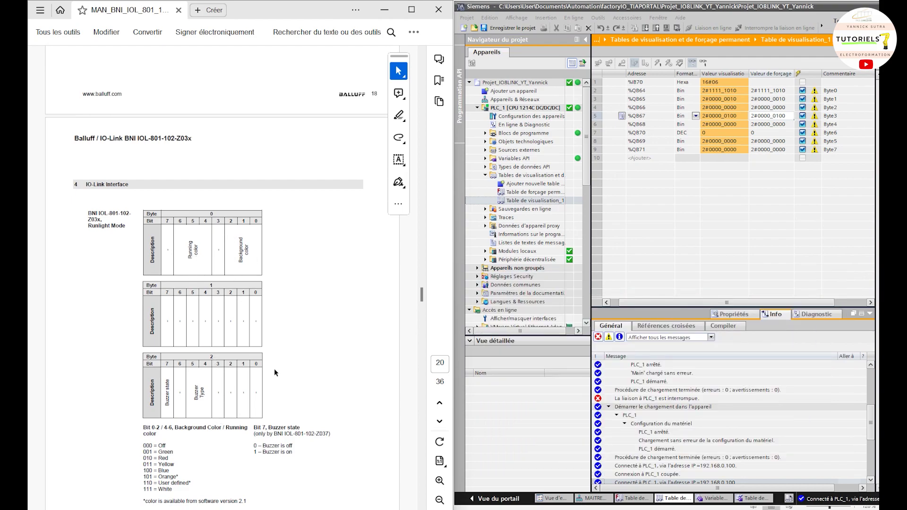
pyautogui.scroll(-1, 275, 372)
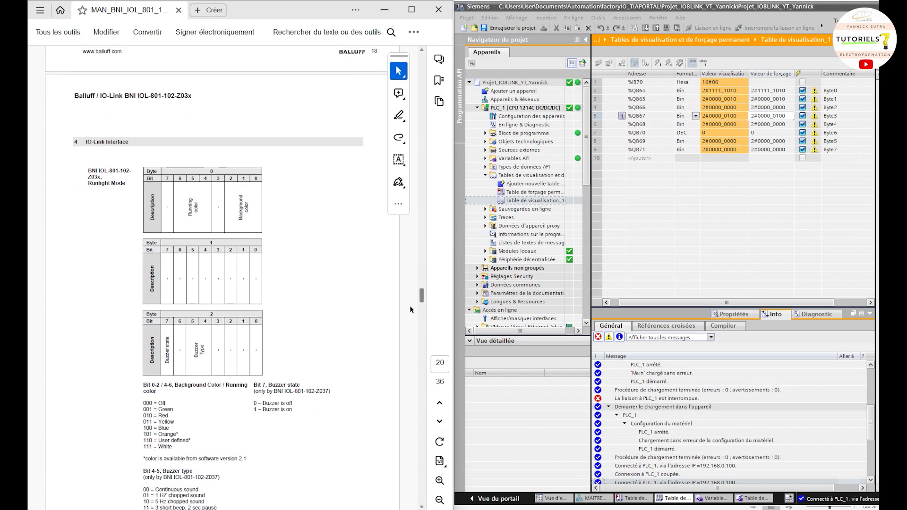
pyautogui.moveTo(422, 302); pyautogui.dragTo(422, 327)
pyautogui.scroll(-2, 232, 345)
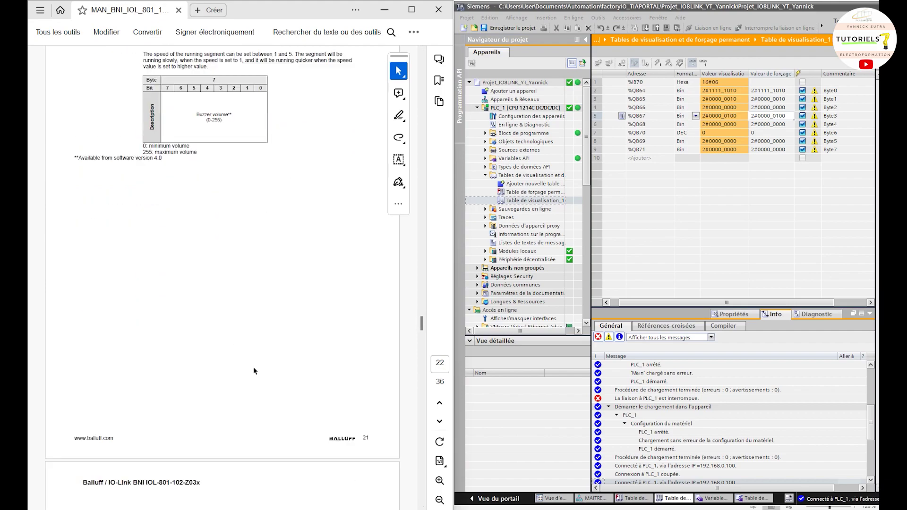
# - Review the manual's Flexible Mode byte tables, the parameter data tables, and the descriptions of the flexible and synchronisation modes
pyautogui.scroll(-6, 253, 367)
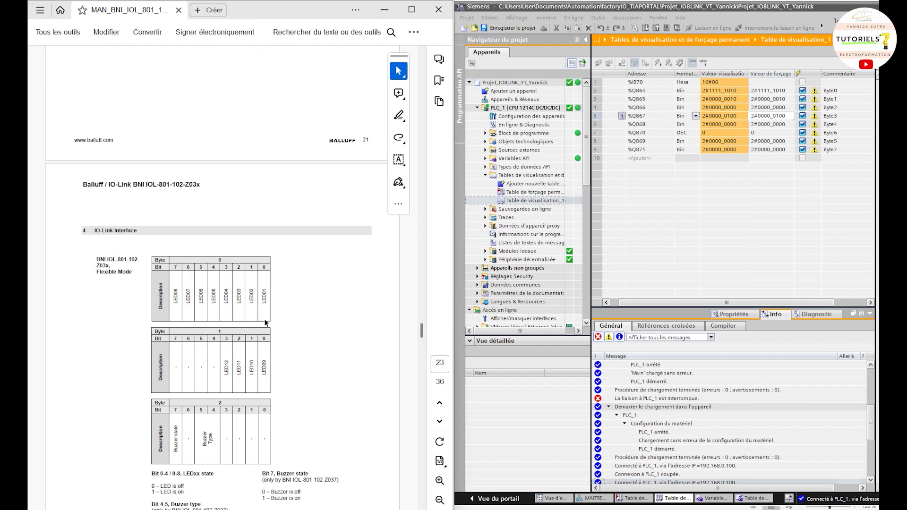
pyautogui.scroll(-2, 320, 324)
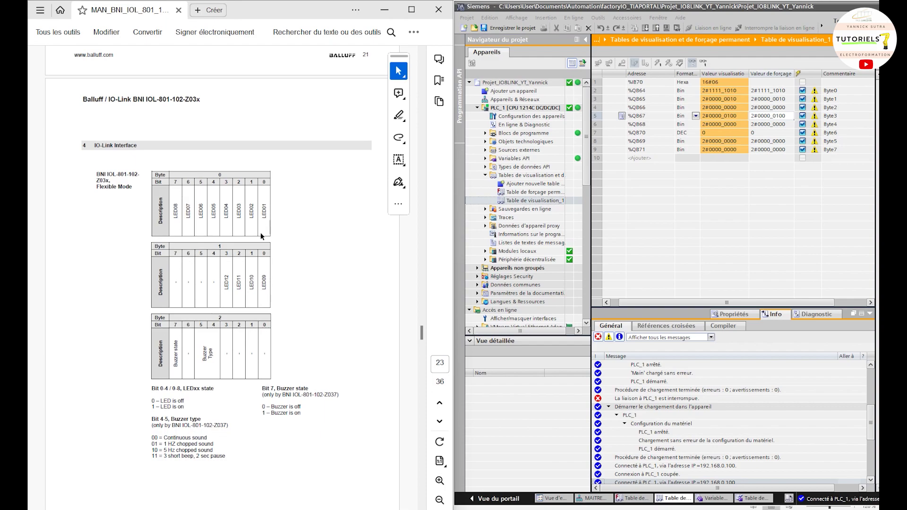
pyautogui.scroll(-4, 259, 264)
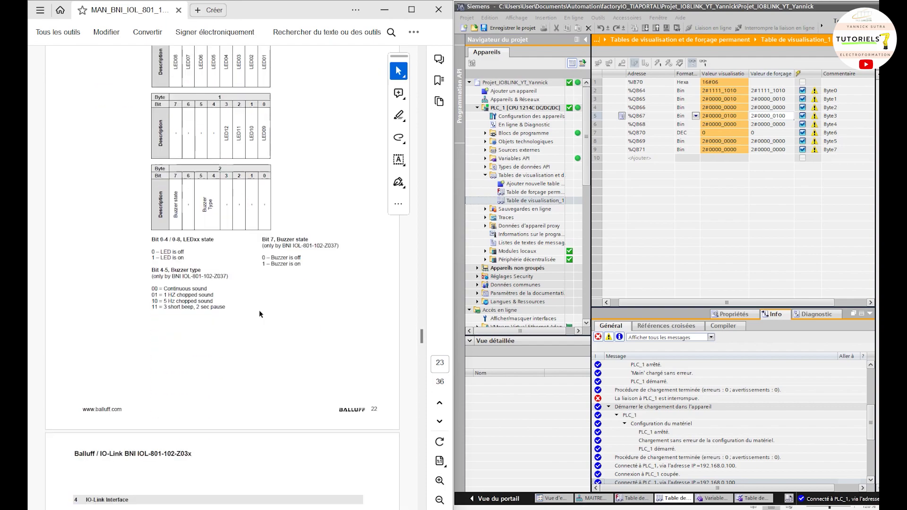
pyautogui.scroll(-8, 265, 304)
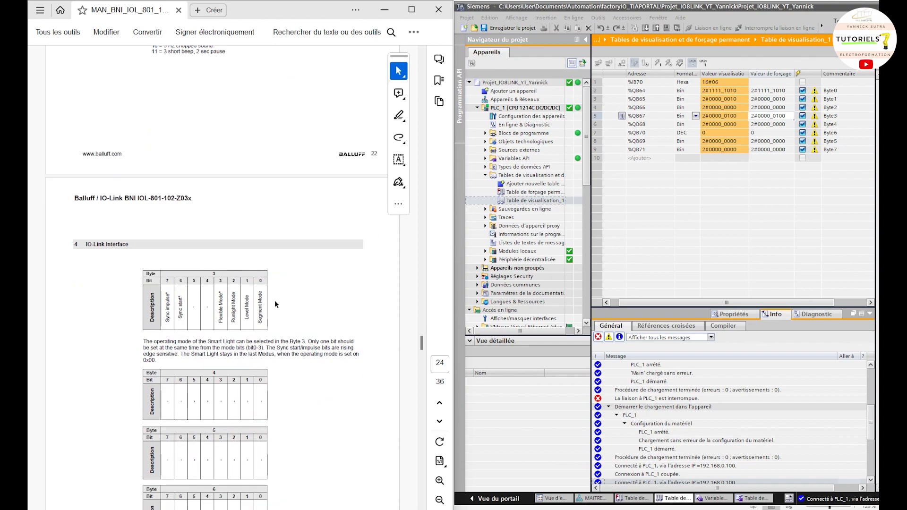
pyautogui.scroll(-10, 313, 327)
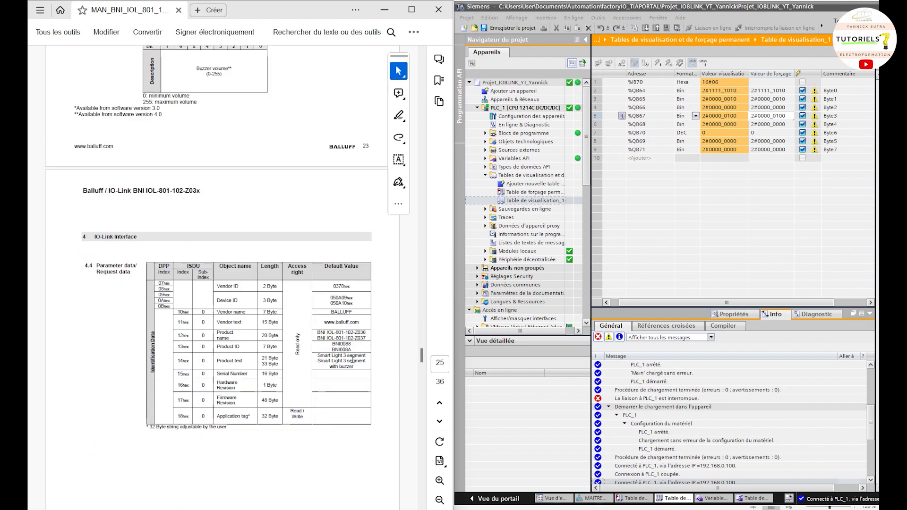
pyautogui.scroll(-10, 358, 362)
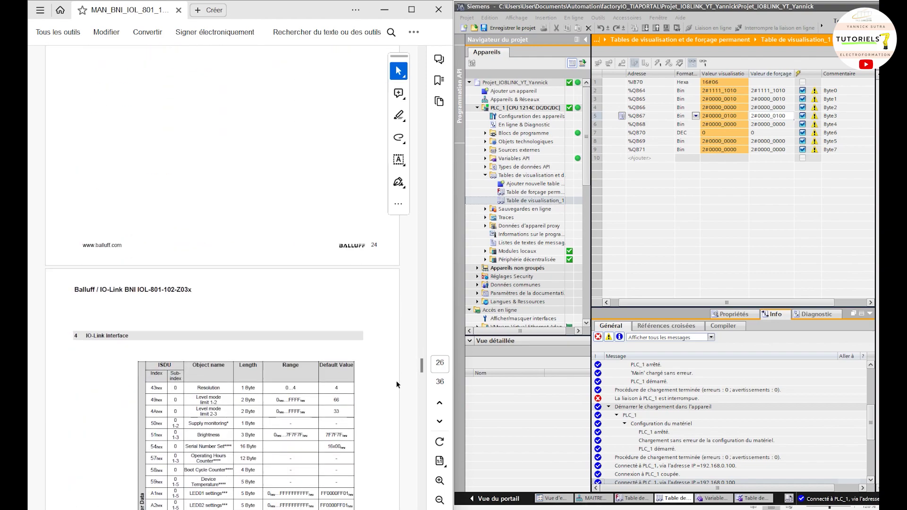
pyautogui.scroll(-2, 401, 385)
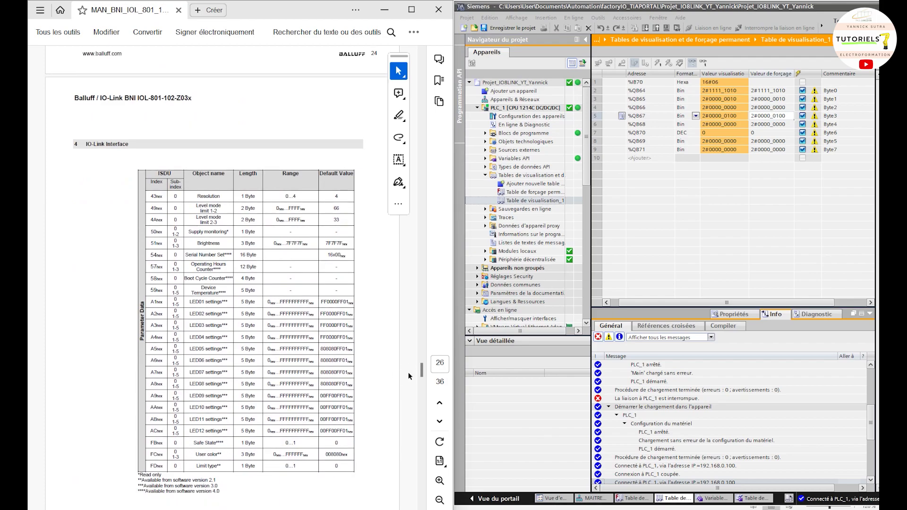
pyautogui.moveTo(423, 377); pyautogui.dragTo(423, 206)
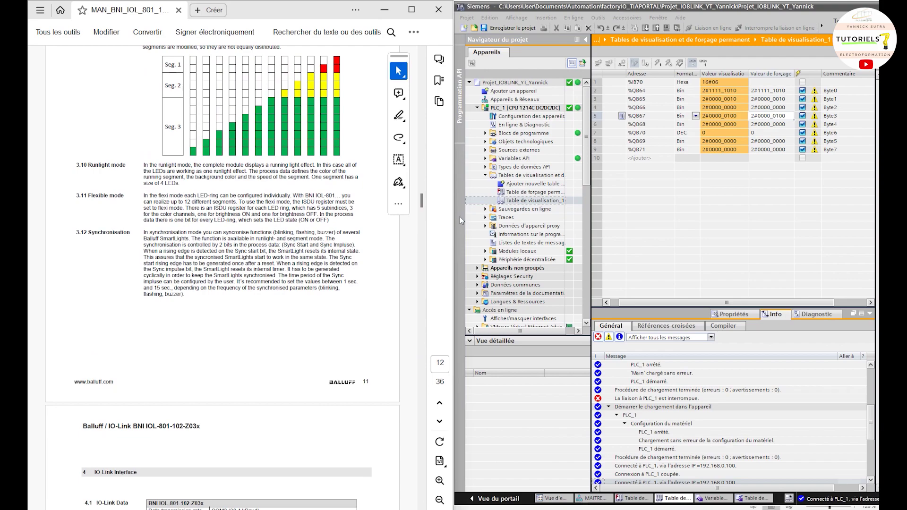